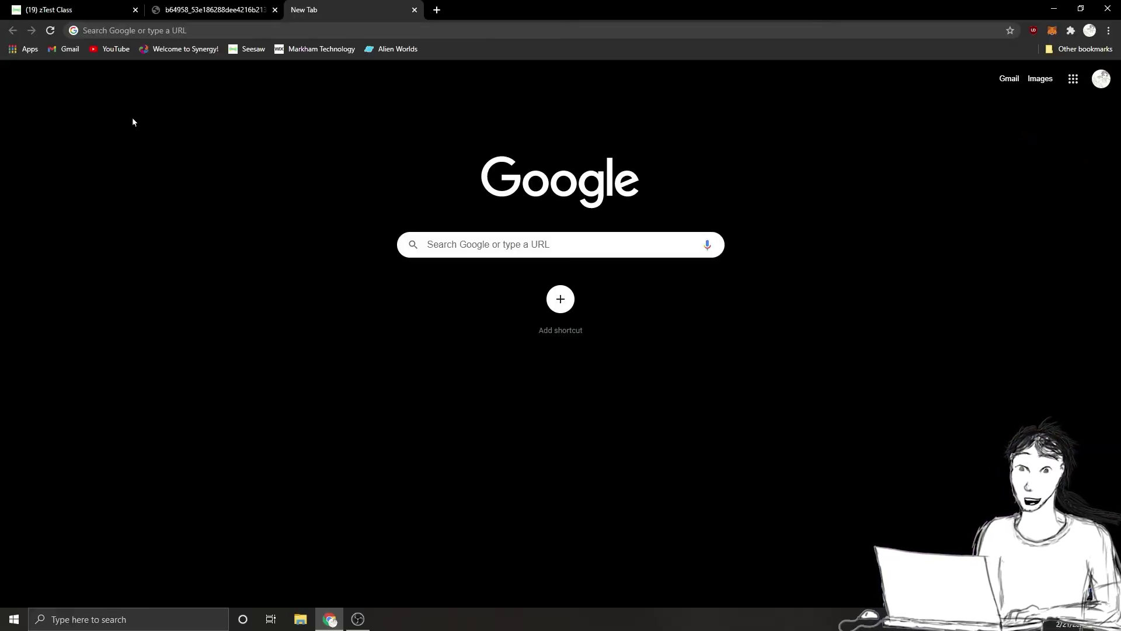
Step: Open the Turing Tumble Puzzle Book PDF linked from the zTest Class activity
left_click(89, 10)
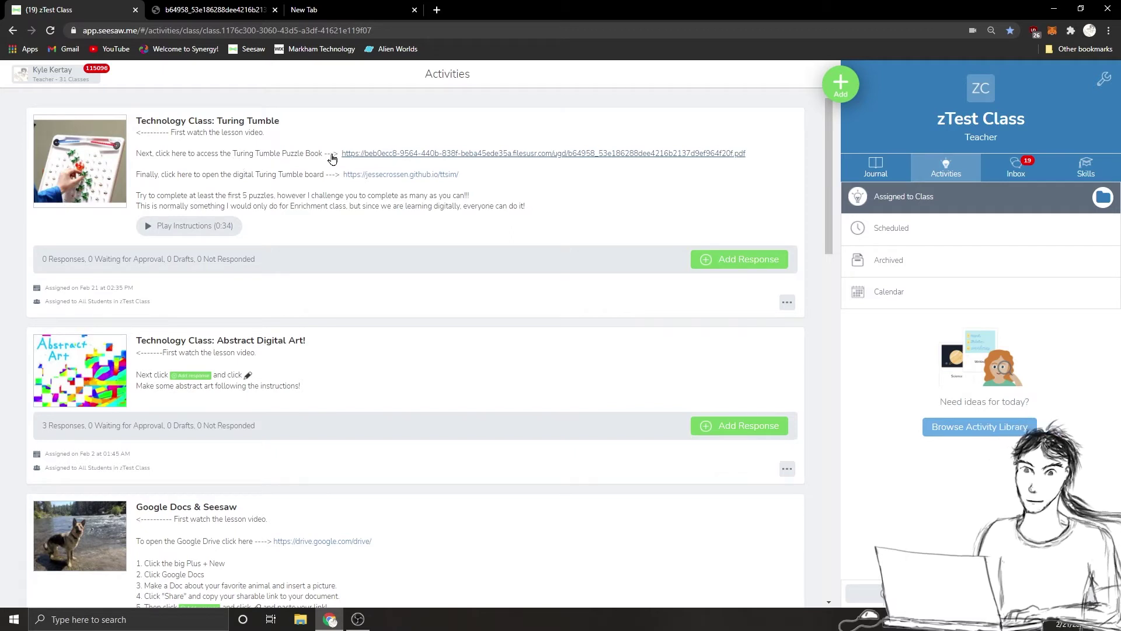
left_click(389, 157)
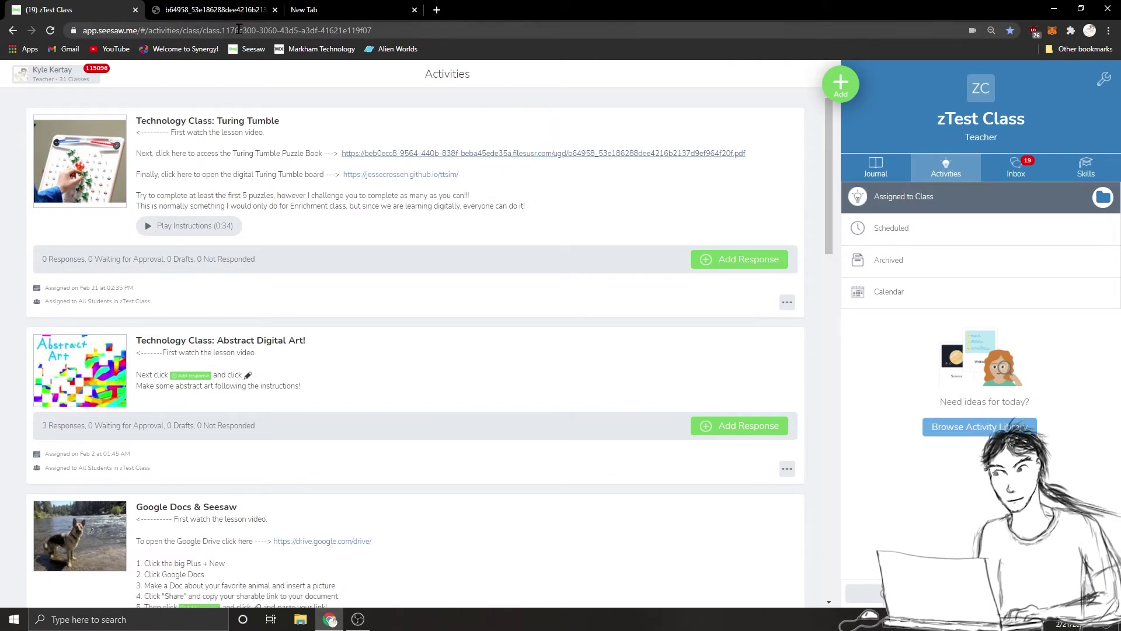
left_click(230, 11)
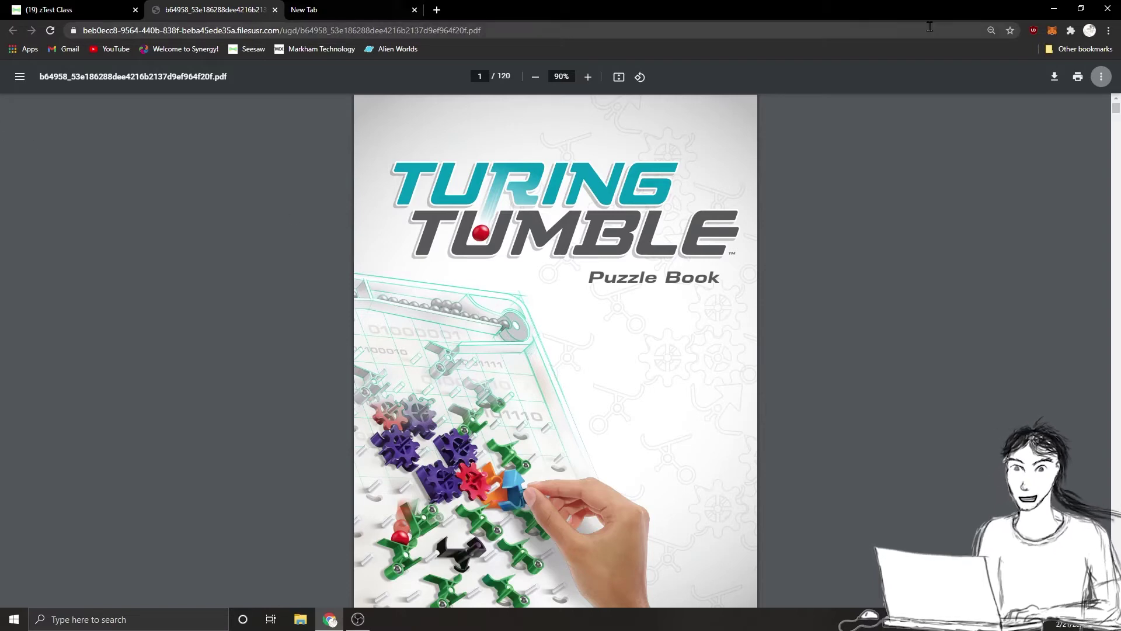
Step: Return to the zTest Class Seesaw activities page showing the Turing Tumble assignment
left_click(87, 11)
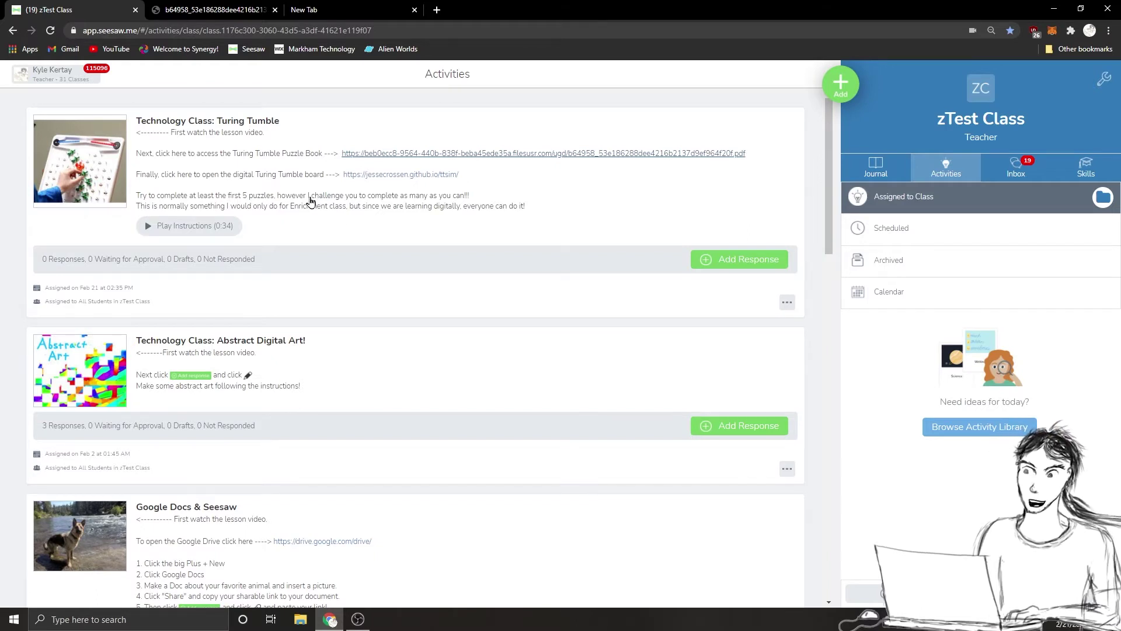
Step: Open the jessecrossen.github.io/ttsim Turing Tumble Simulator link from the activity
left_click(448, 155)
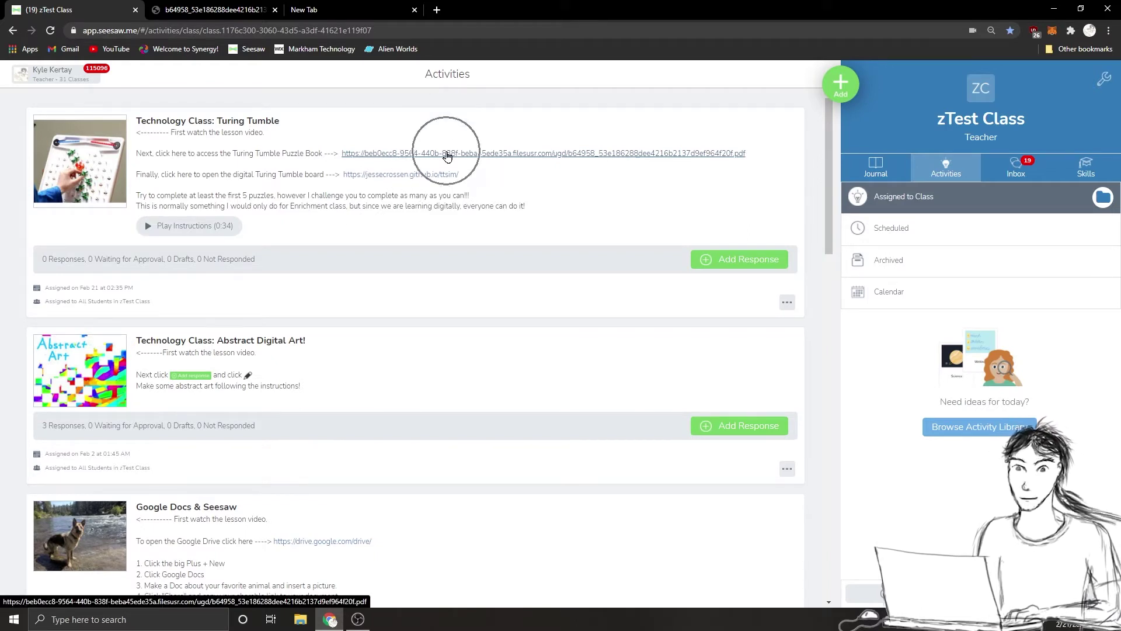
left_click(397, 175)
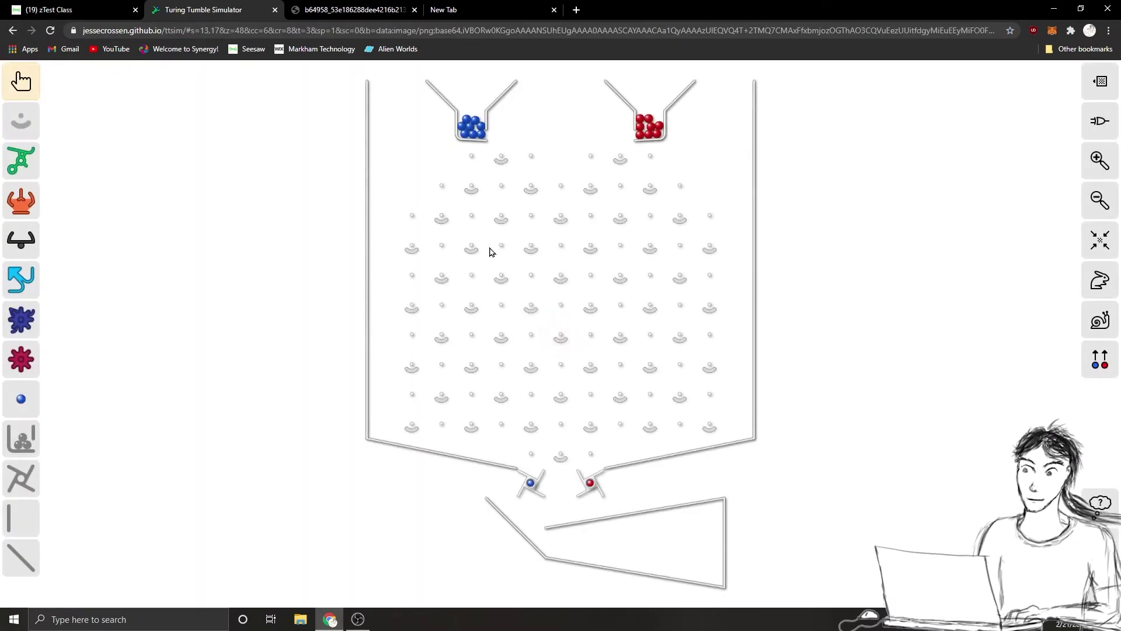
Step: Run blue marbles down the empty board at slower and faster speeds, then reset the hoppers
left_click(471, 128)
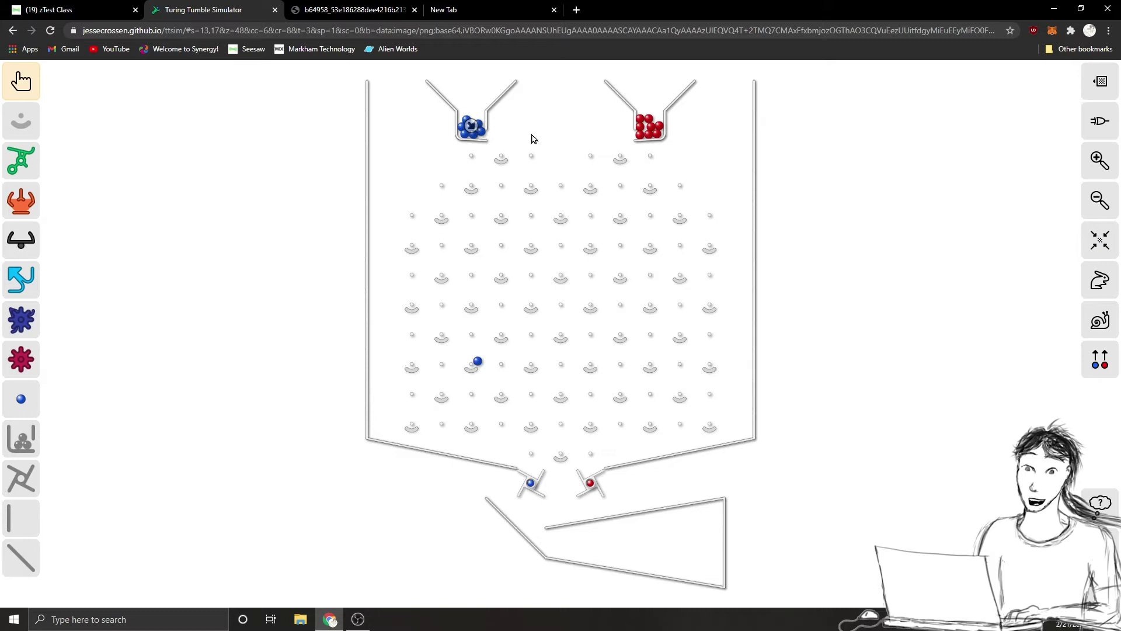
left_click(1100, 320)
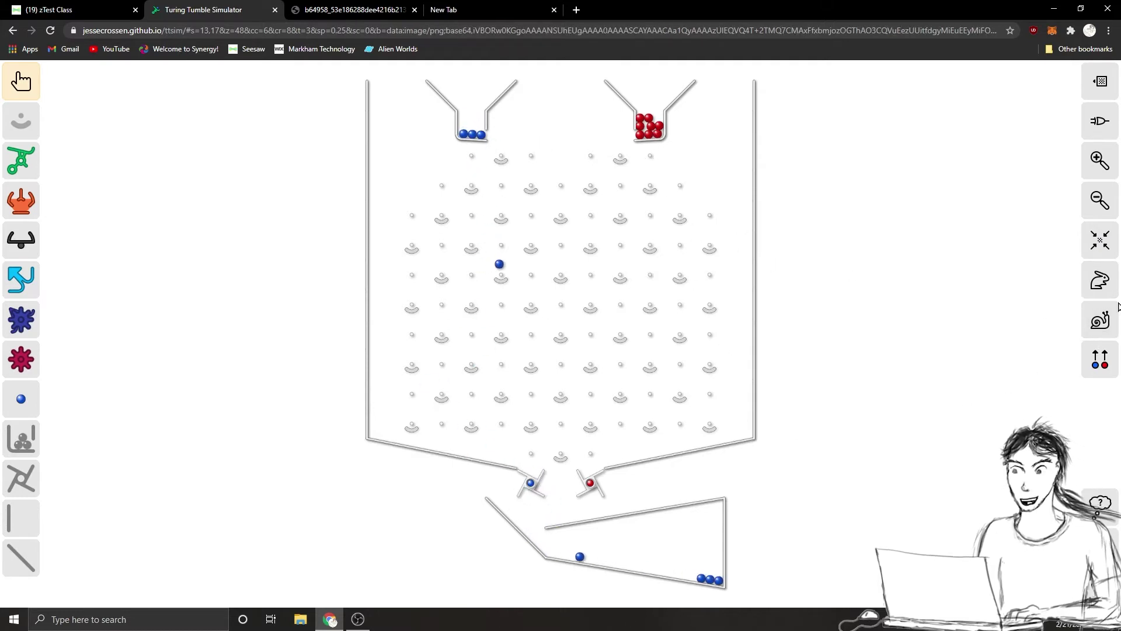
left_click(1100, 280)
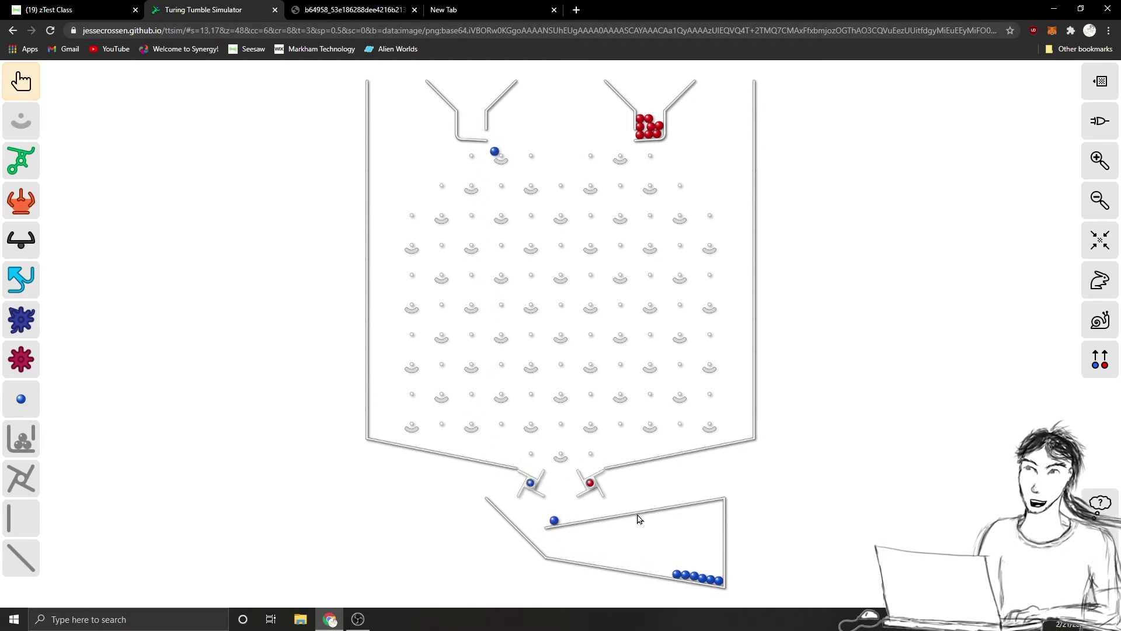
left_click(1099, 368)
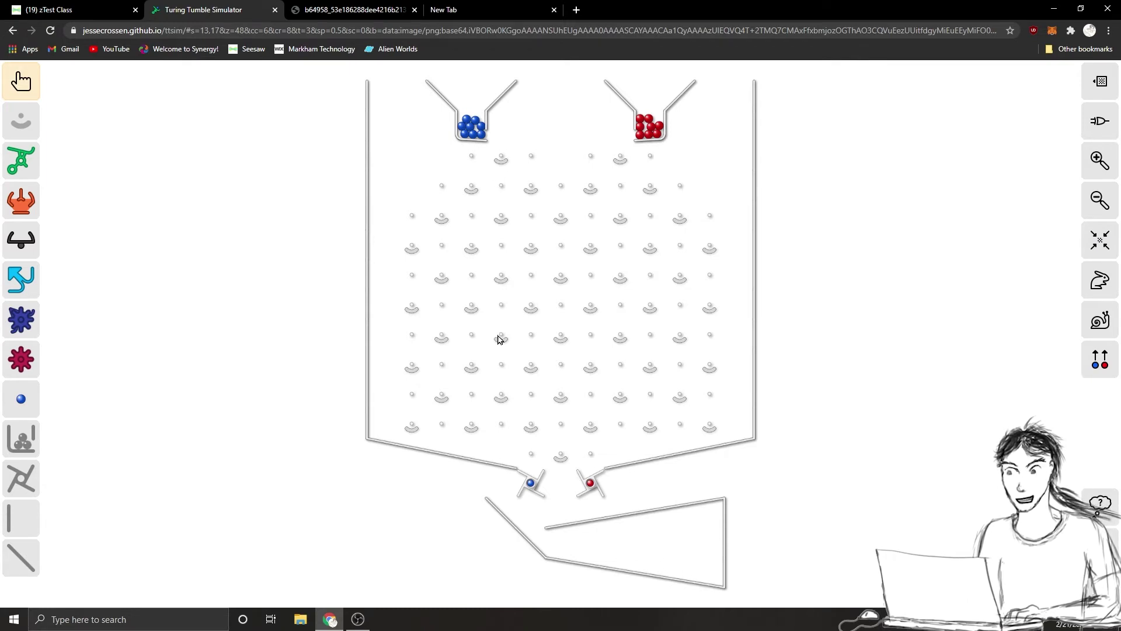
left_click(472, 127)
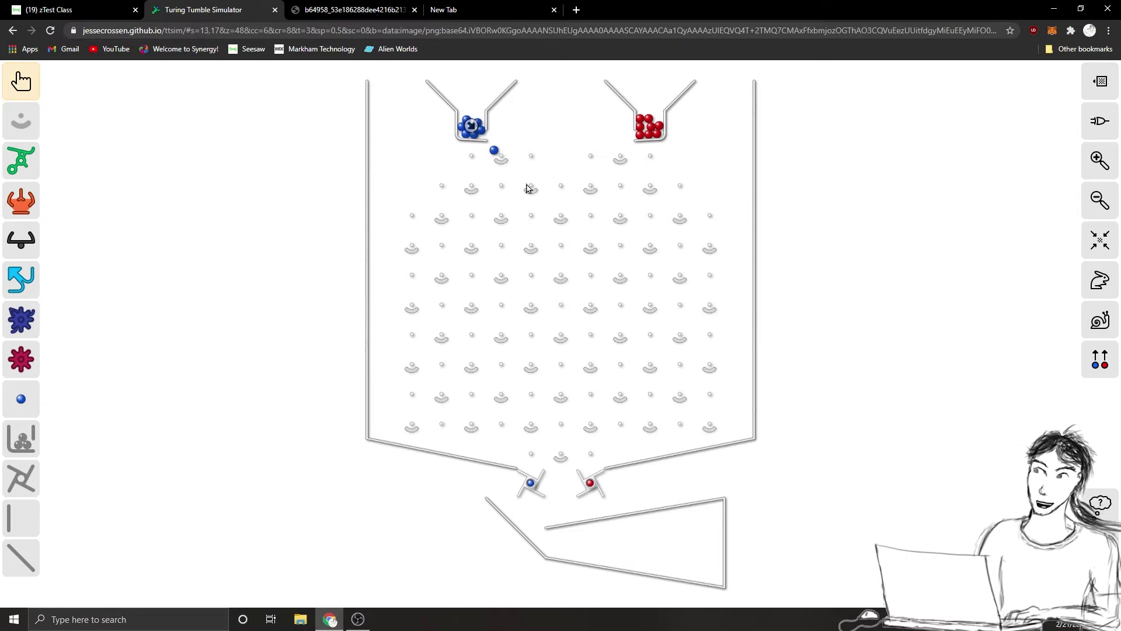
left_click(1095, 370)
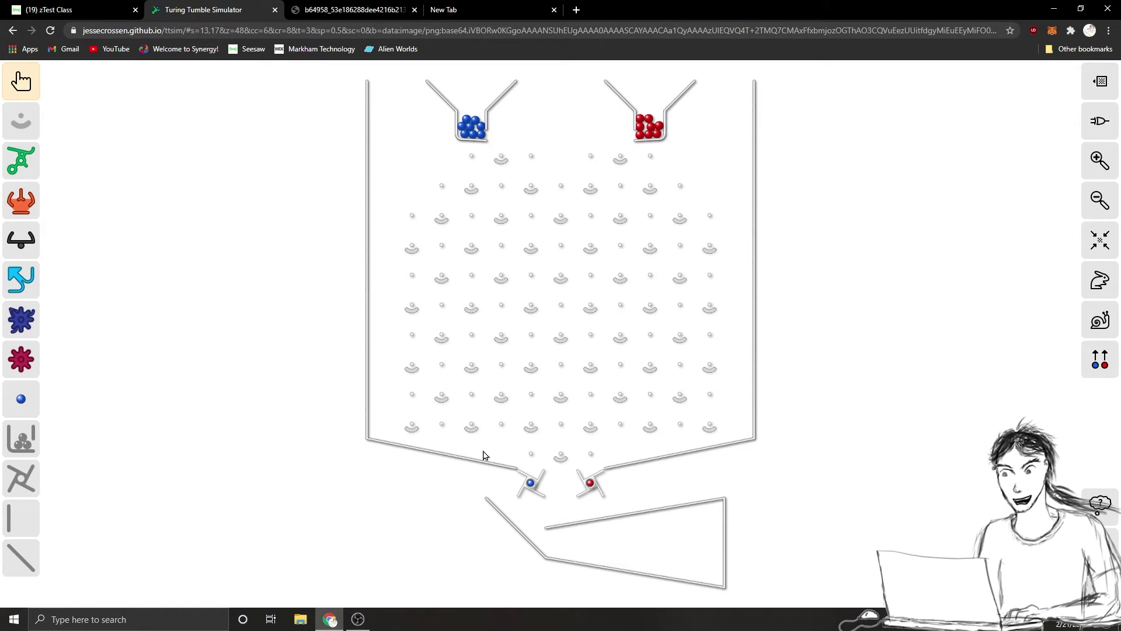
Step: Move the puzzle book PDF into its own window, snapped right of the simulator on the left
left_click(351, 12)
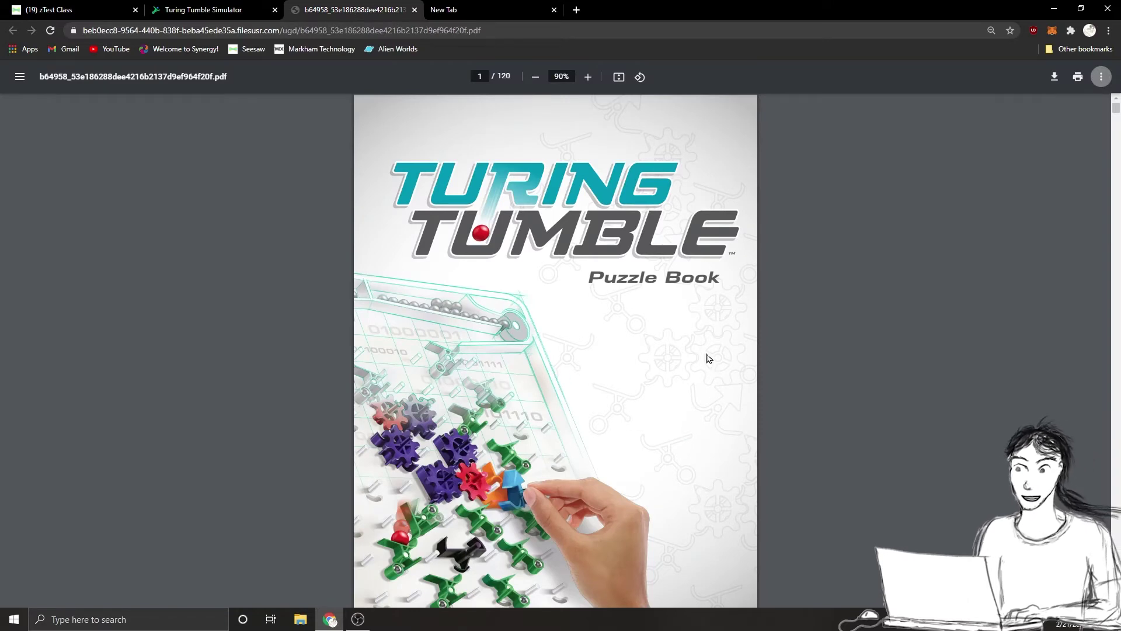
left_click_drag(335, 9, 1120, 181)
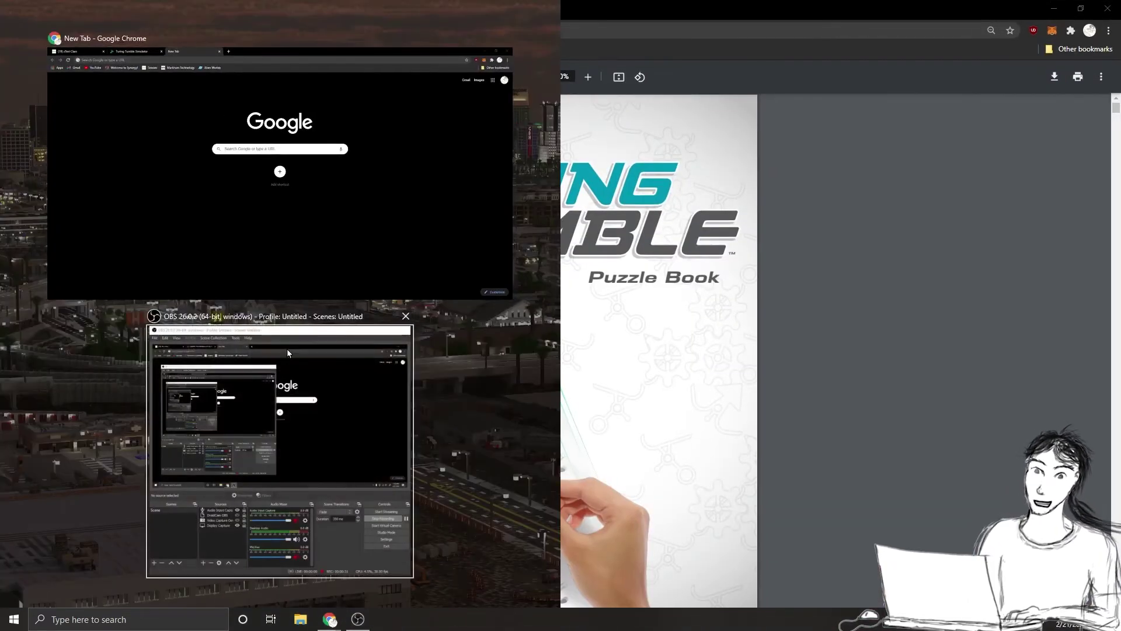
left_click(261, 99)
left_click(179, 12)
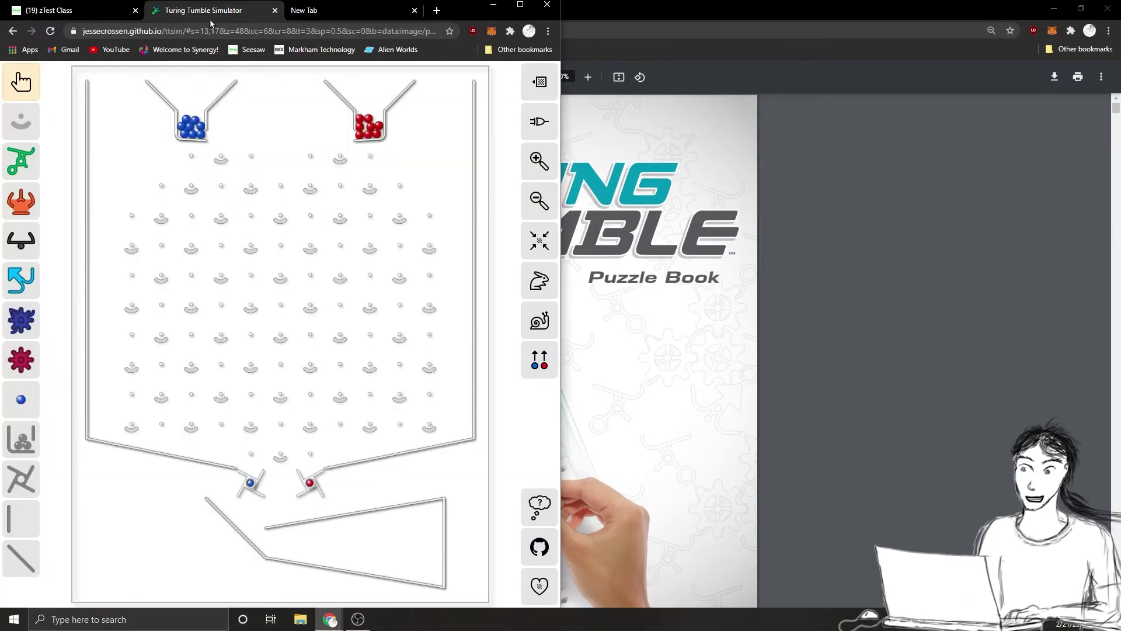
key("super+Up")
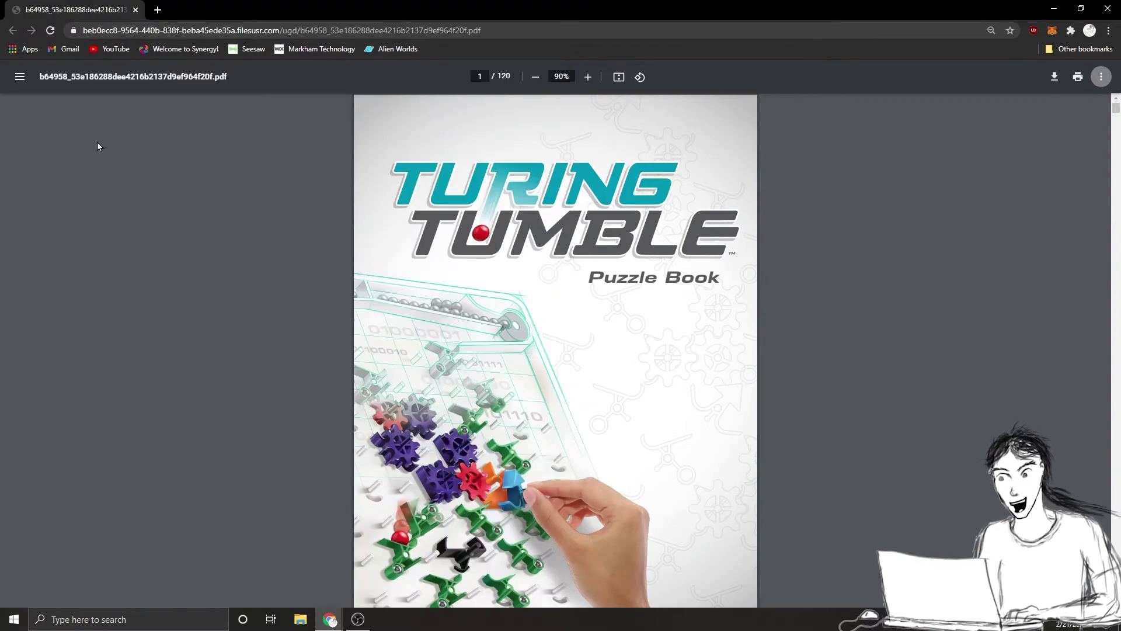
left_click_drag(841, 9, 1118, 66)
left_click(196, 280)
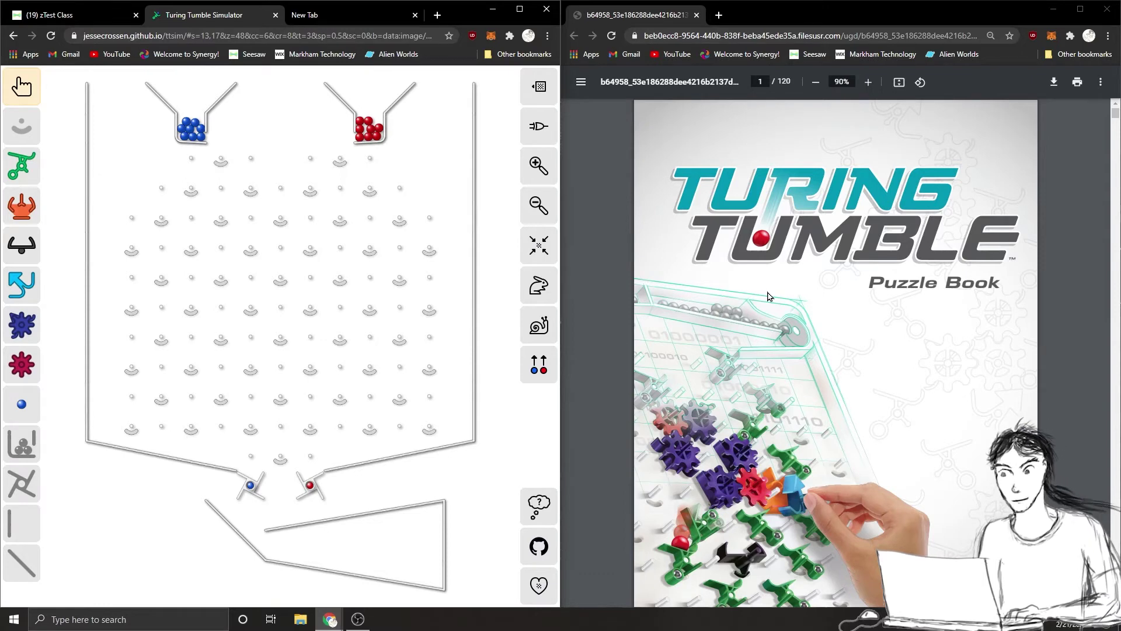
Step: Place two green ramps below the blue hopper, delete them, then bring the puzzle book window forward
left_click(22, 166)
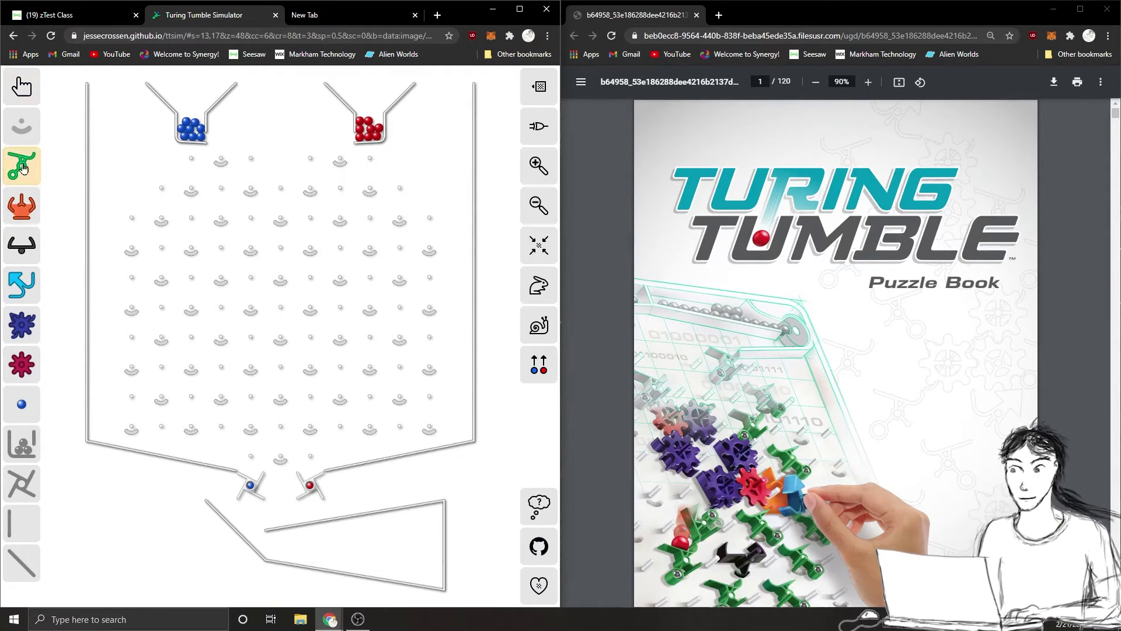
left_click(203, 188)
left_click(21, 166)
left_click(229, 218)
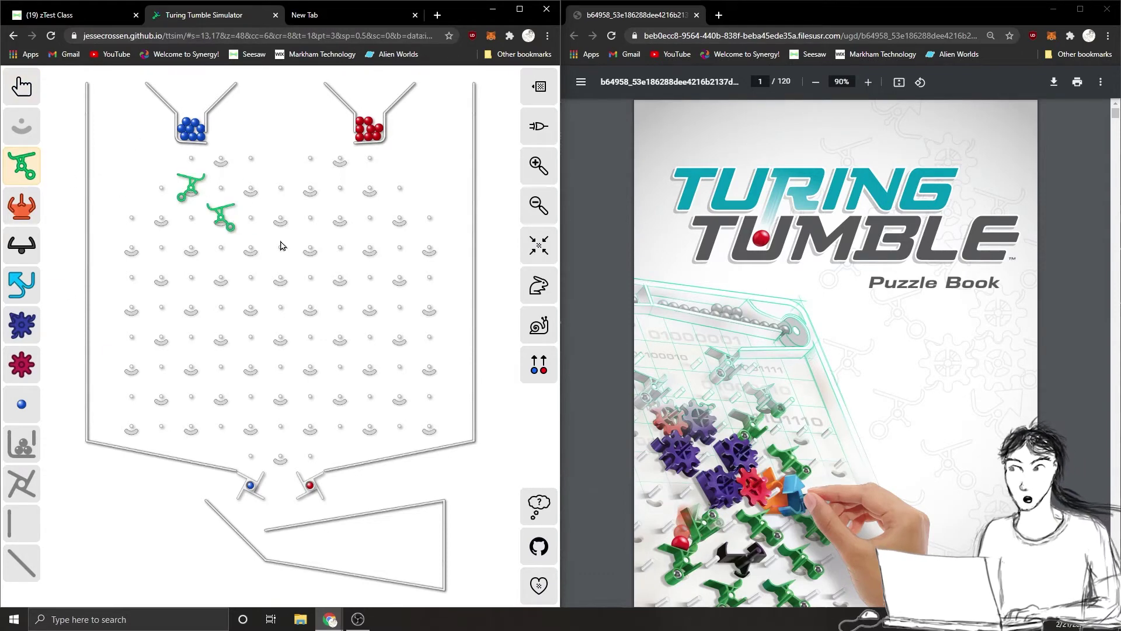
left_click(191, 190)
left_click(222, 217)
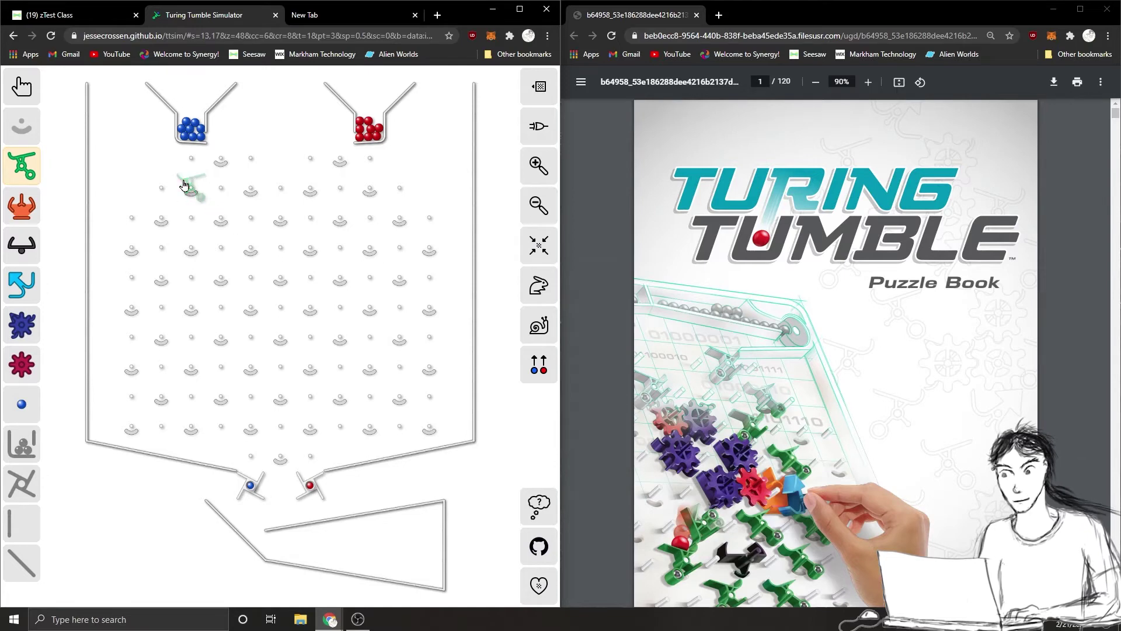
left_click(836, 9)
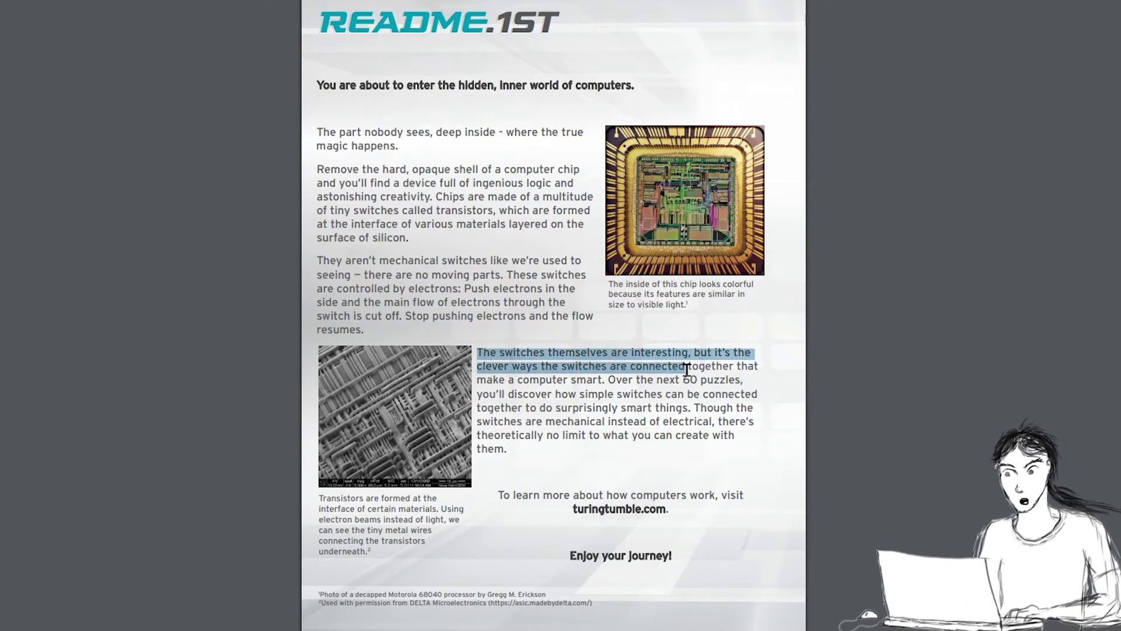
left_click(596, 377)
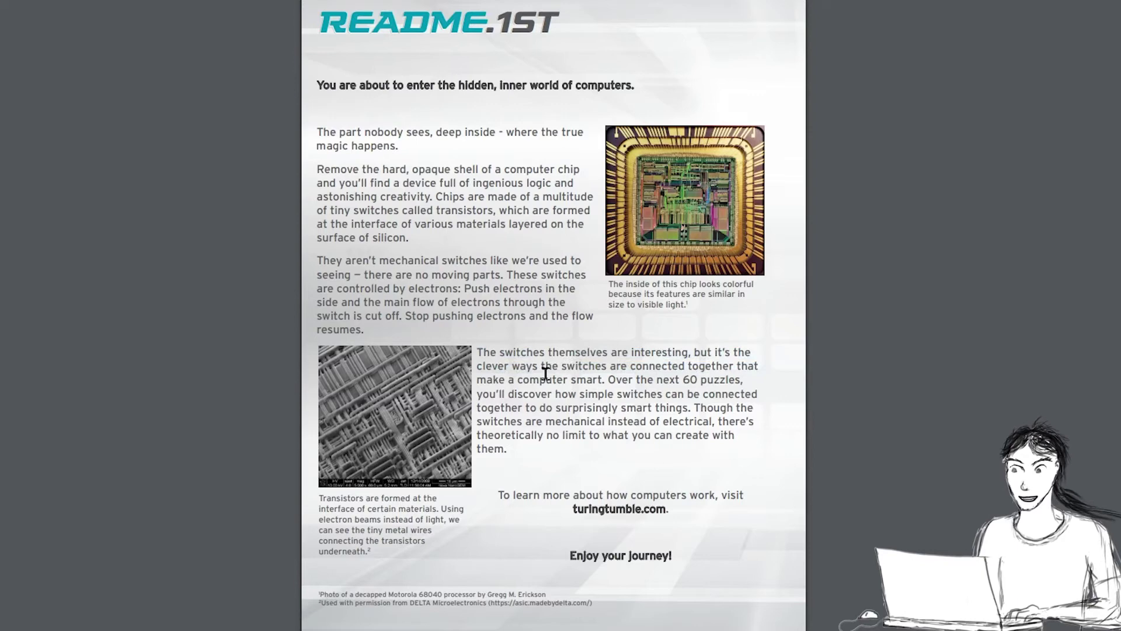
left_click_drag(485, 381, 756, 374)
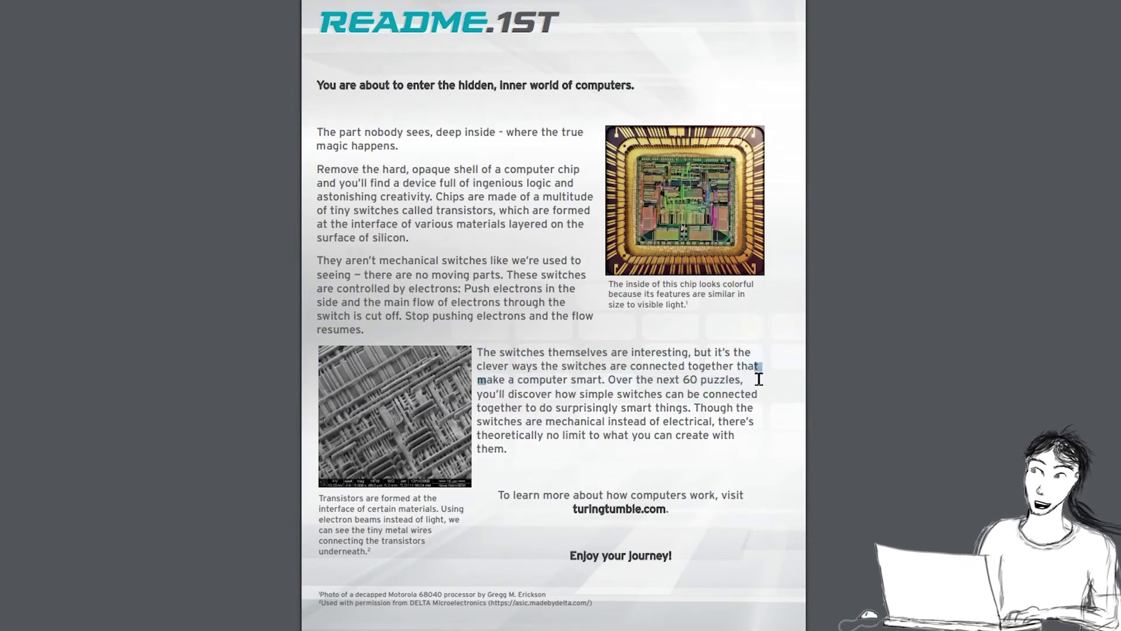
left_click(776, 394)
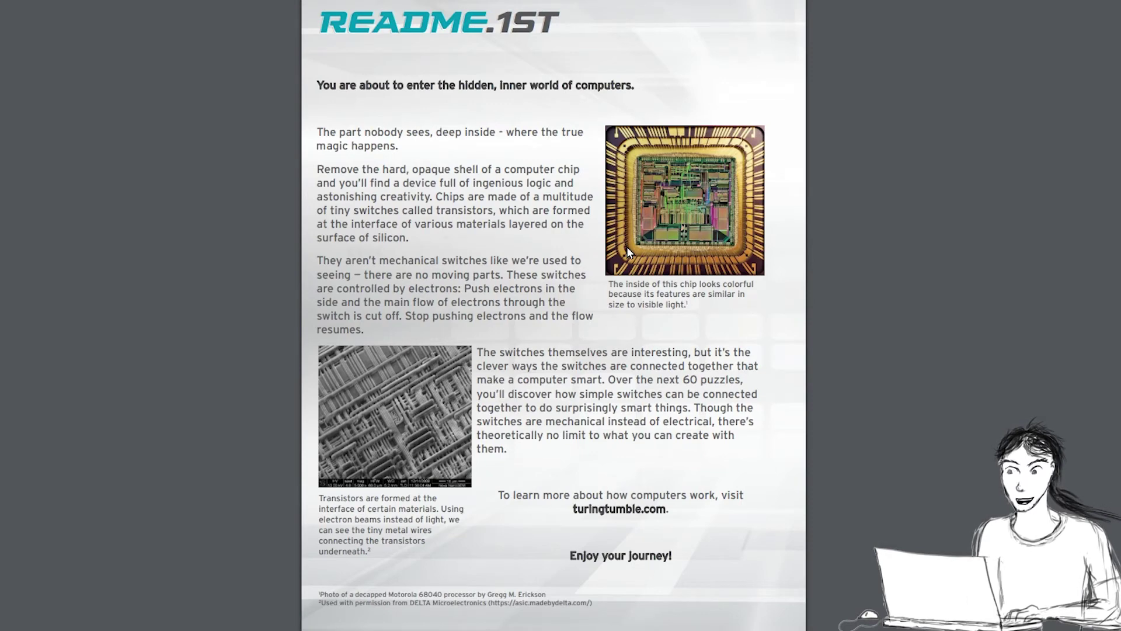
Step: Page through the puzzle book with the Right arrow to page 21, How to play
key("Right")
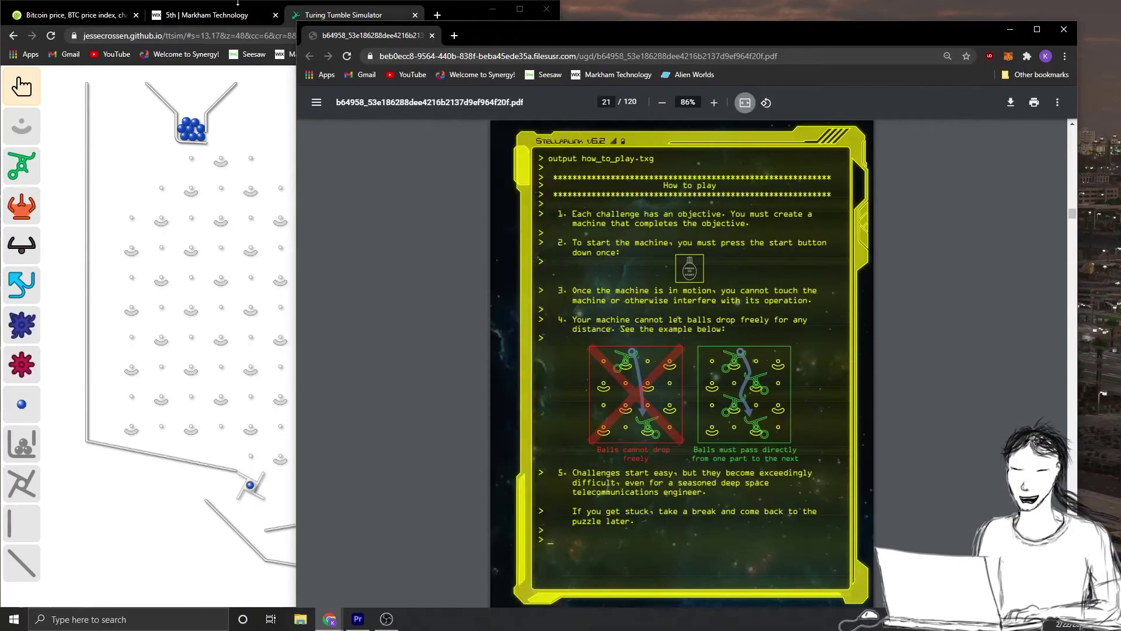
Step: Move and narrow the puzzle book window toward the right half of the screen
left_click(238, 3)
left_click_drag(599, 33, 631, 13)
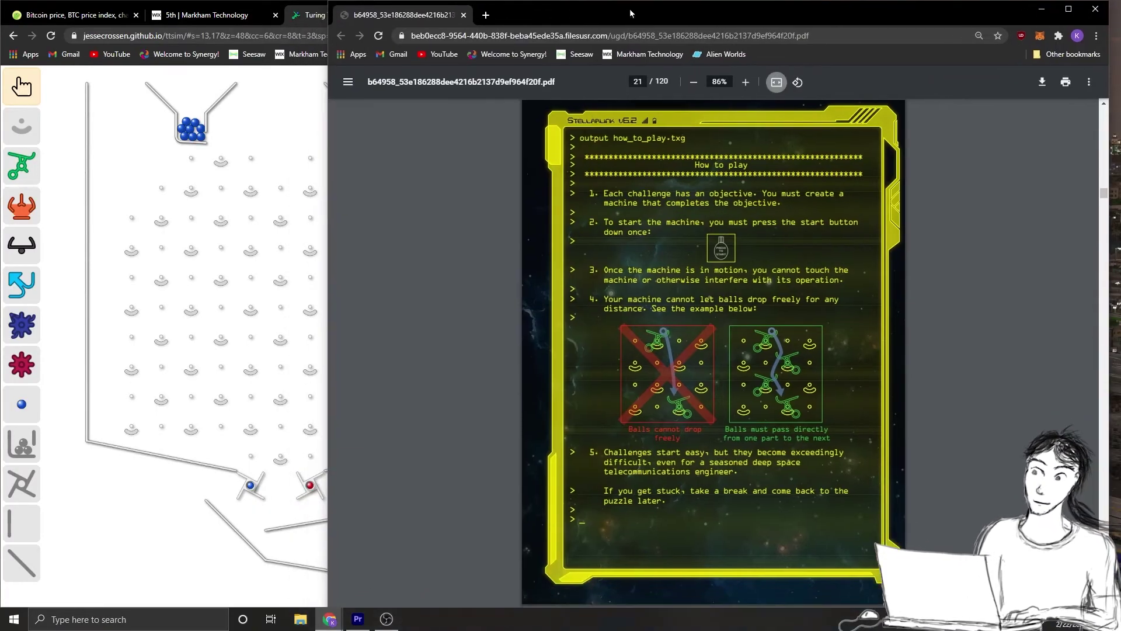
left_click_drag(327, 48, 555, 48)
Step: Open the Markham Technology Fun Stuff page, then briefly highlight the first How to play rule
left_click(207, 15)
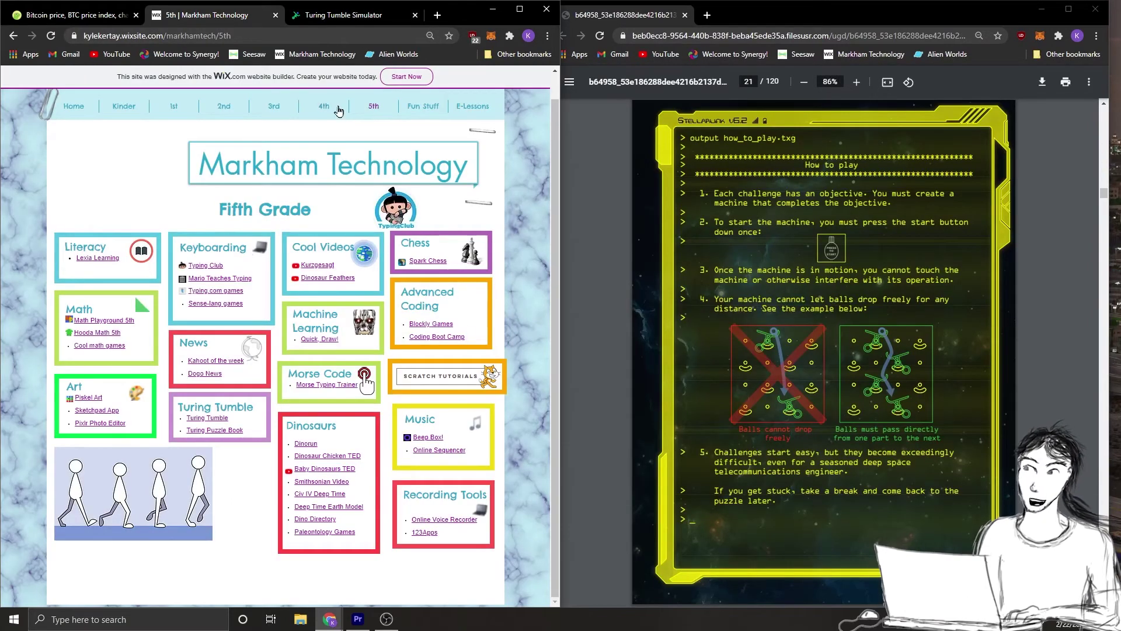
left_click(416, 111)
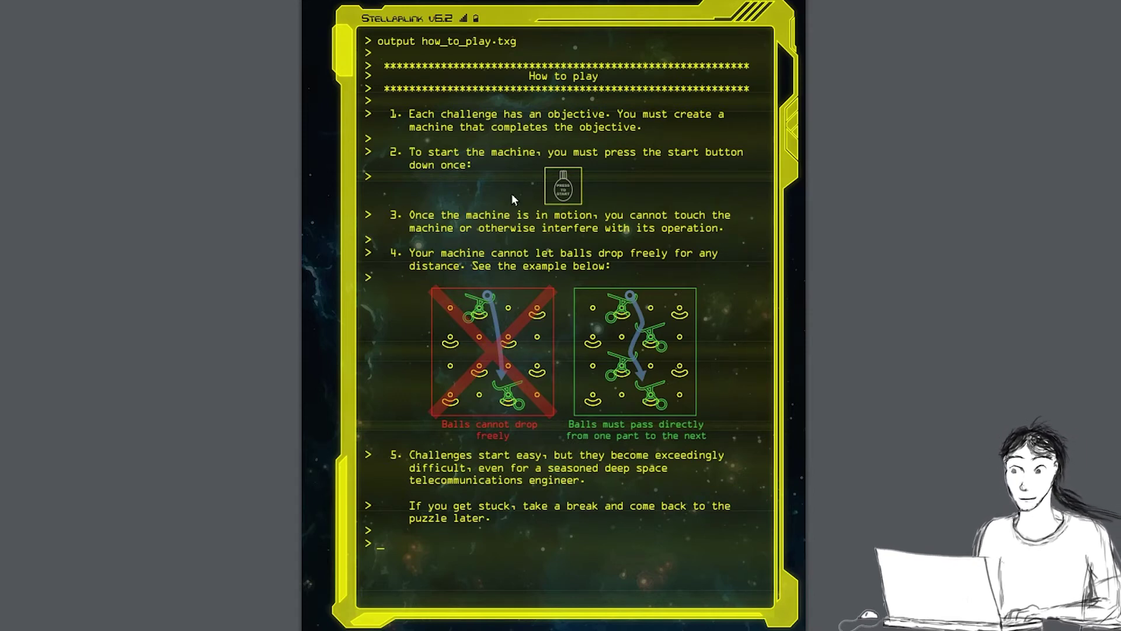
left_click_drag(405, 111, 761, 154)
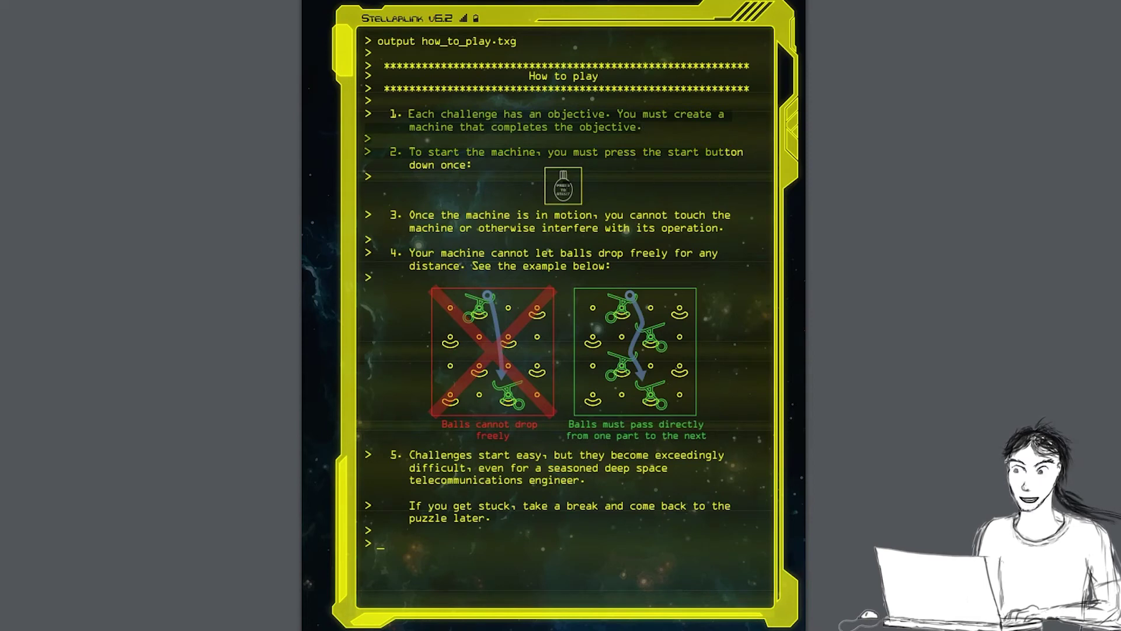
left_click(573, 187)
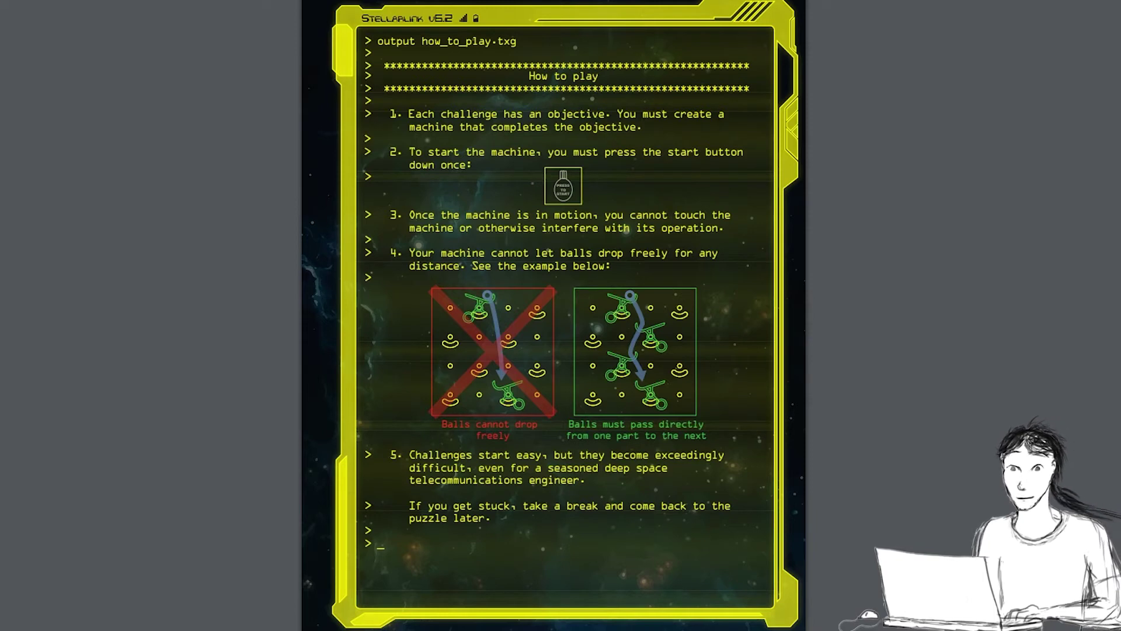
Step: Exit full screen and snap the How to play PDF to the right half beside the simulator
key("Escape")
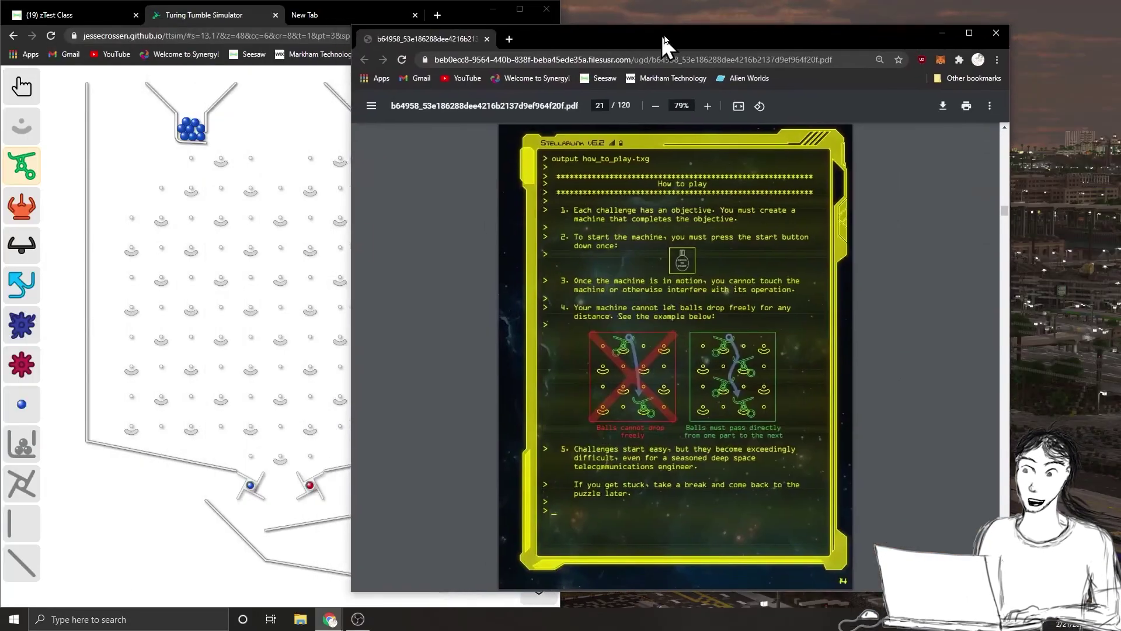
left_click_drag(664, 44, 783, 43)
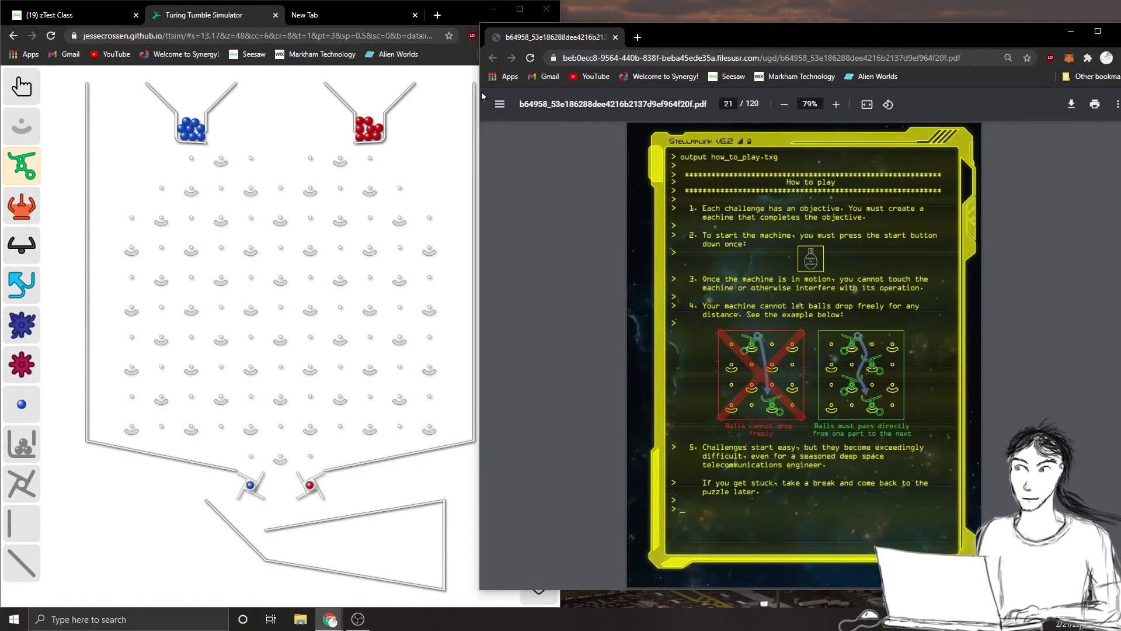
left_click_drag(483, 94, 610, 91)
key("super+Right")
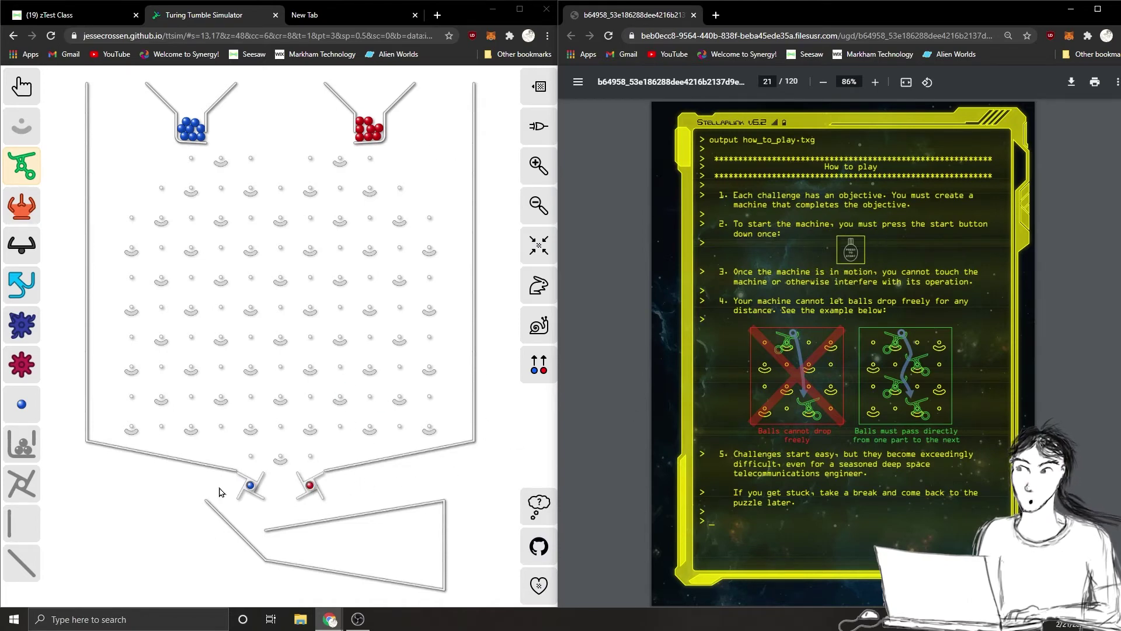
left_click(192, 134)
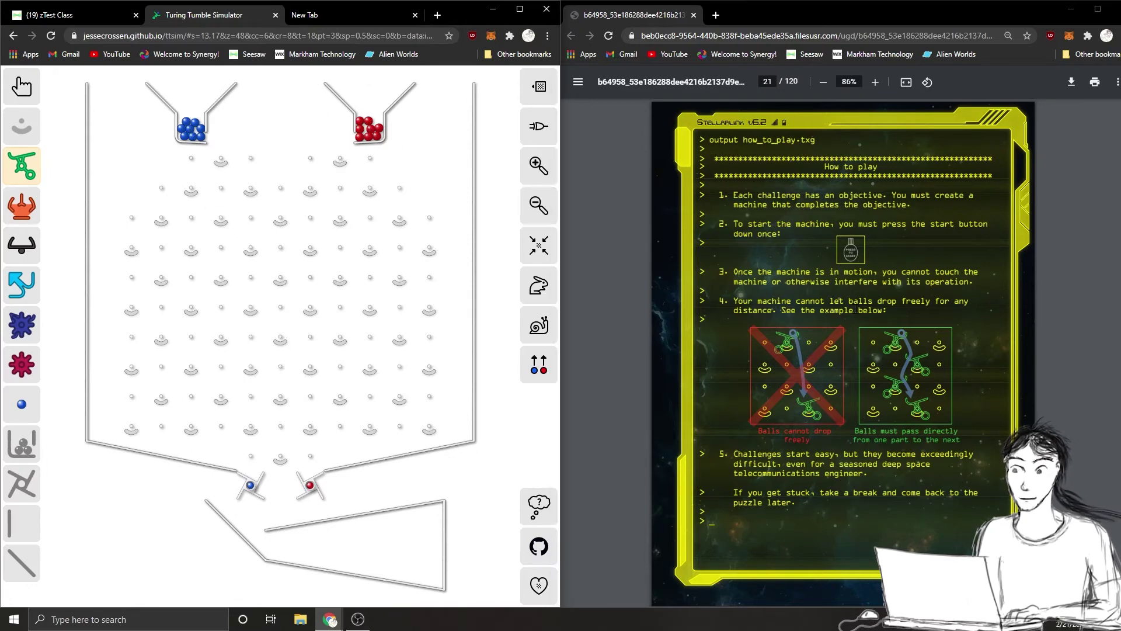
Step: Maximize the How to play PDF, highlight rule 3's first line, and resize the window
left_click(784, 140)
key("super+Up")
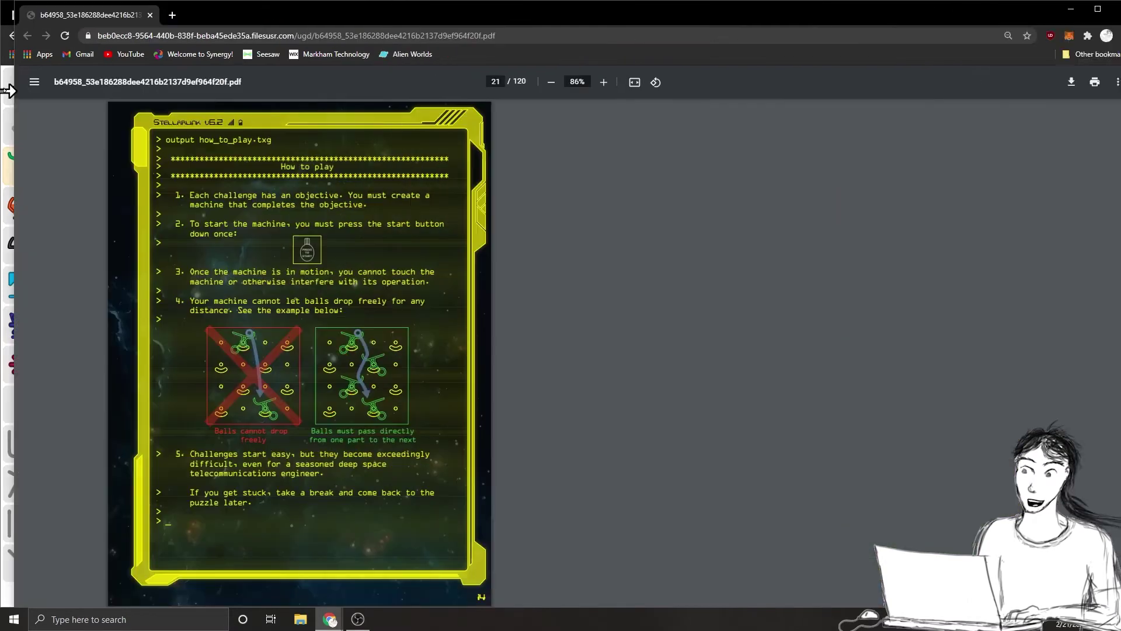
left_click_drag(461, 270, 537, 272)
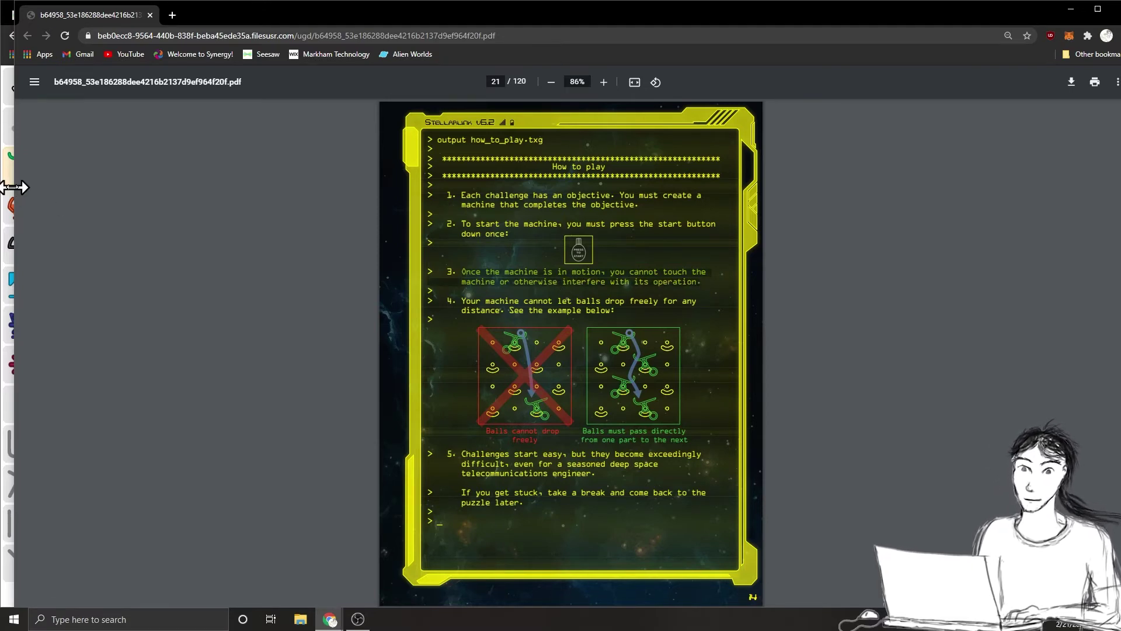
left_click_drag(18, 194, 581, 228)
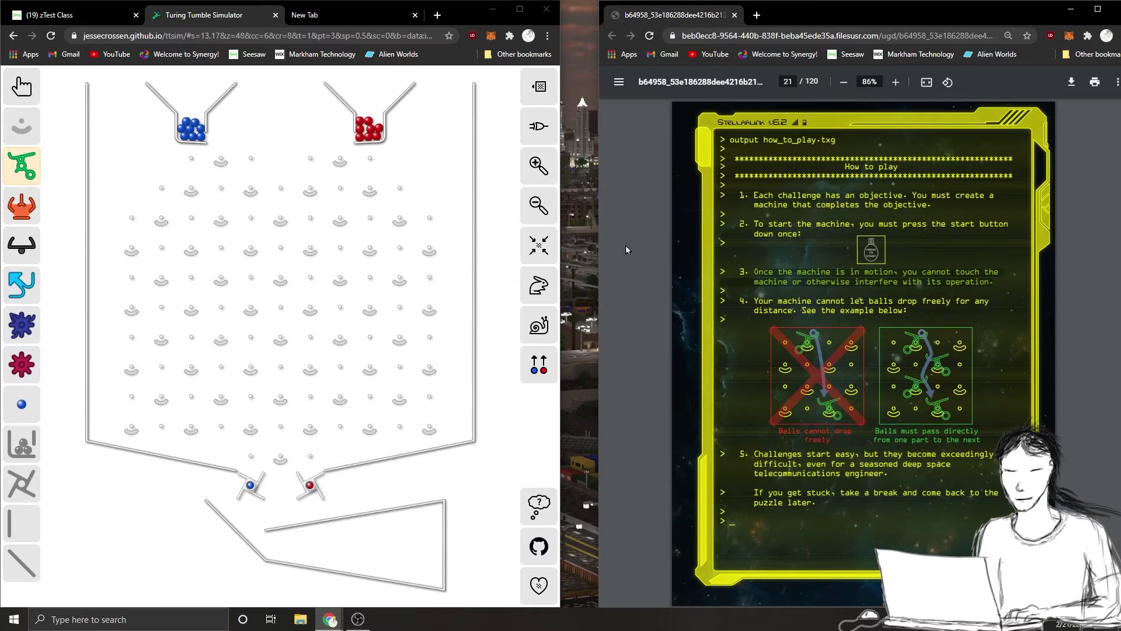
left_click_drag(597, 250, 15, 228)
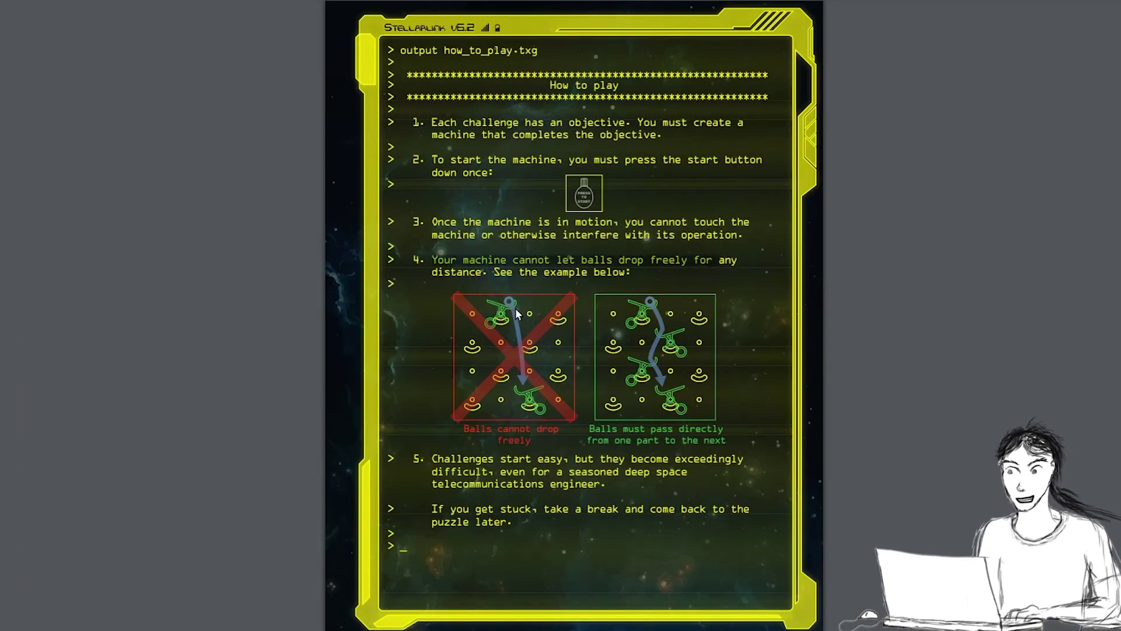
Step: Point out the free-drop diagram and highlight its 'Balls cannot drop' caption
left_click(515, 390)
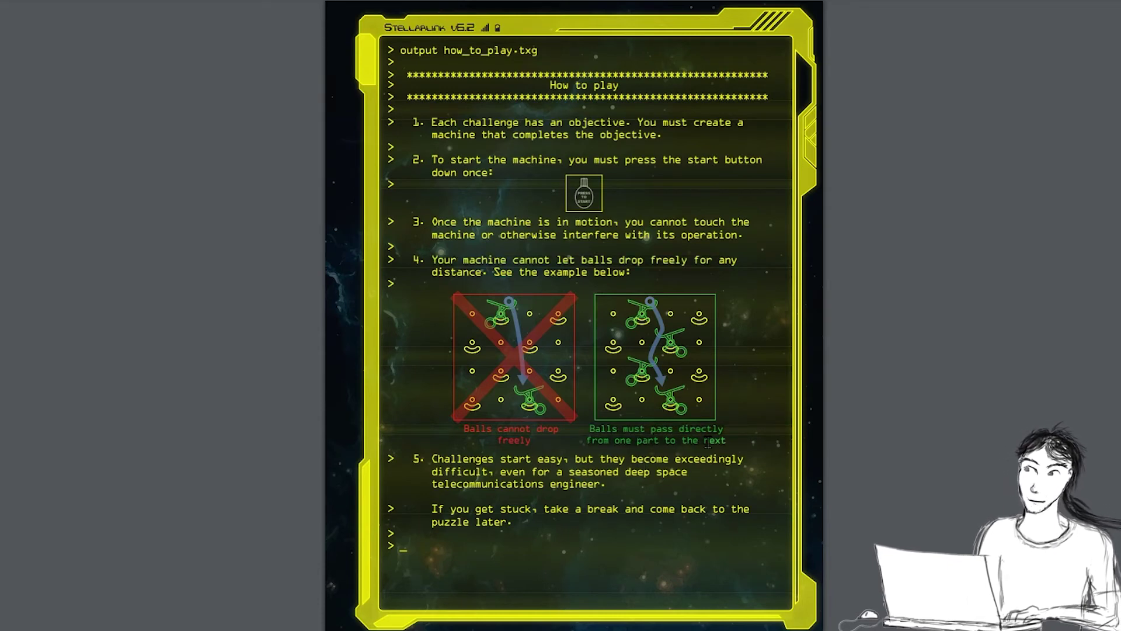
left_click_drag(466, 431, 566, 432)
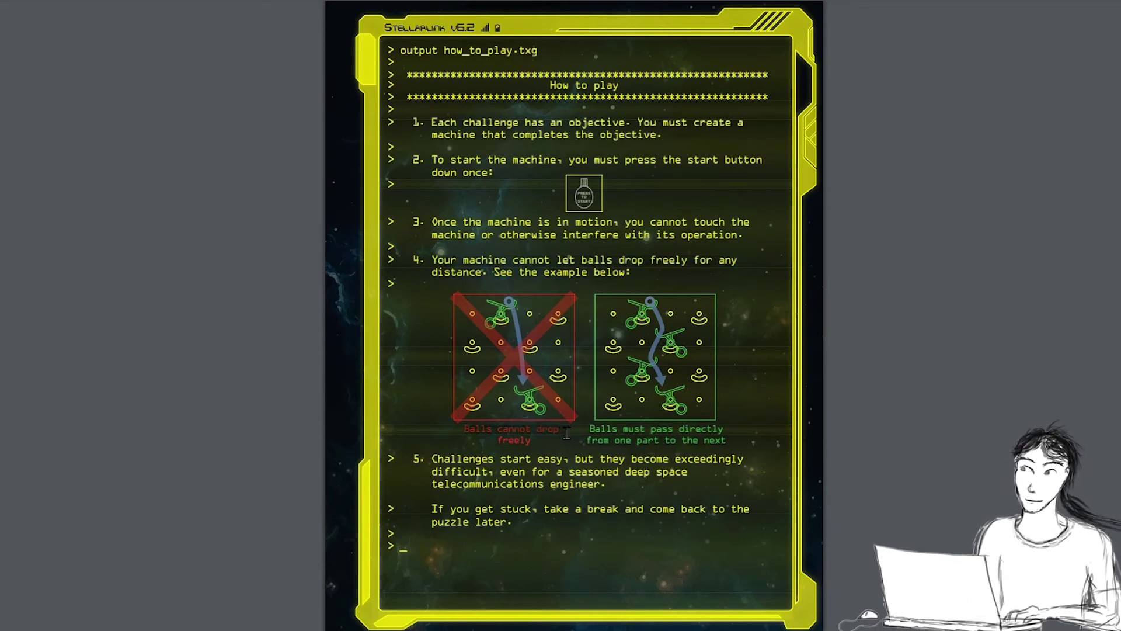
left_click(562, 448)
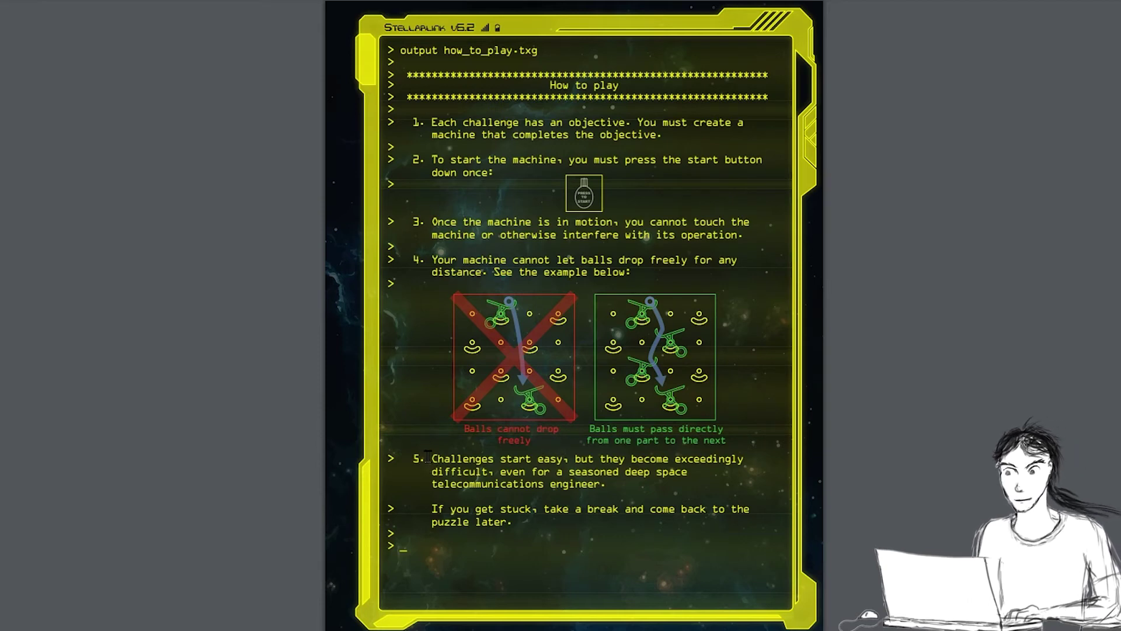
Step: Highlight rule 5 and the speech-bubble text, then narrow the PDF to sit beside the board
left_click_drag(432, 459, 665, 495)
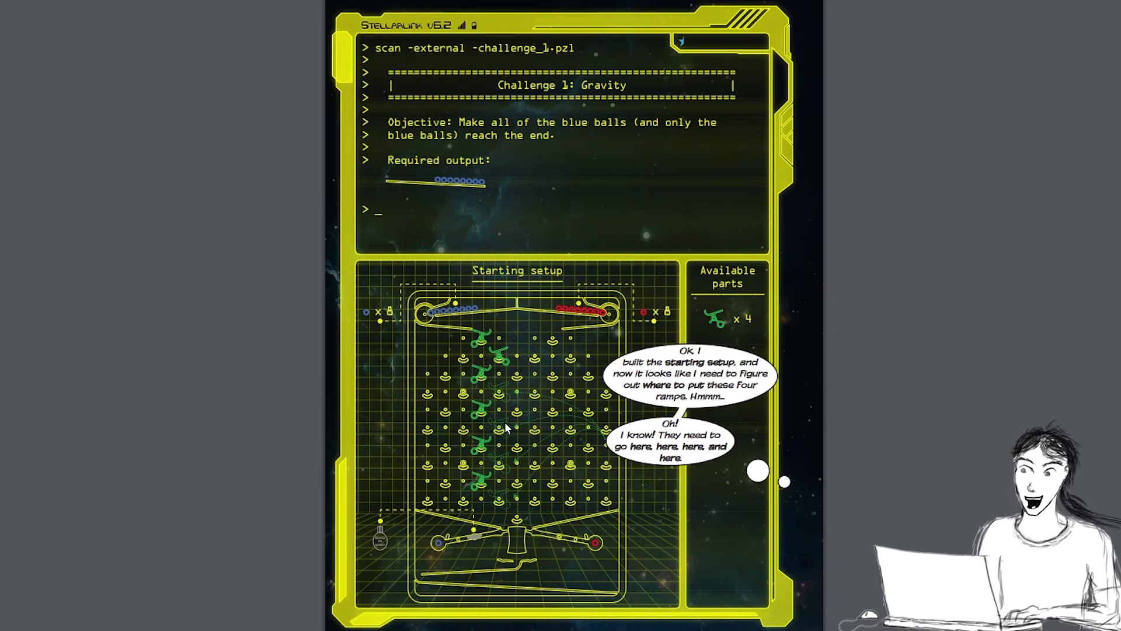
double_click(687, 351)
left_click_drag(689, 349, 726, 397)
left_click_drag(664, 423, 710, 464)
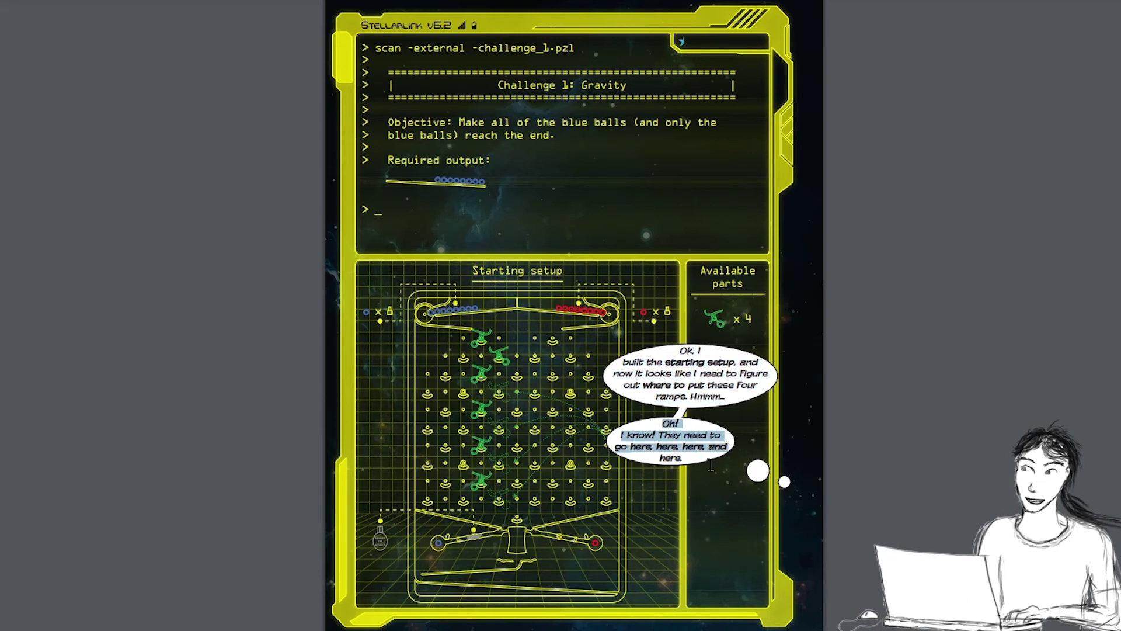
left_click(696, 467)
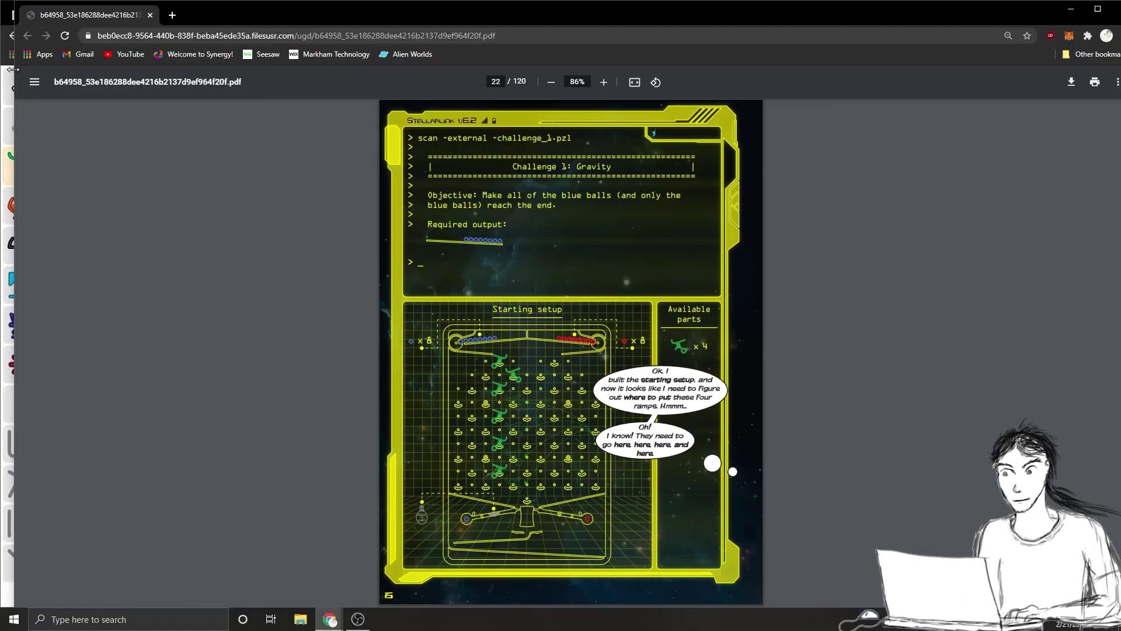
left_click_drag(13, 69, 560, 104)
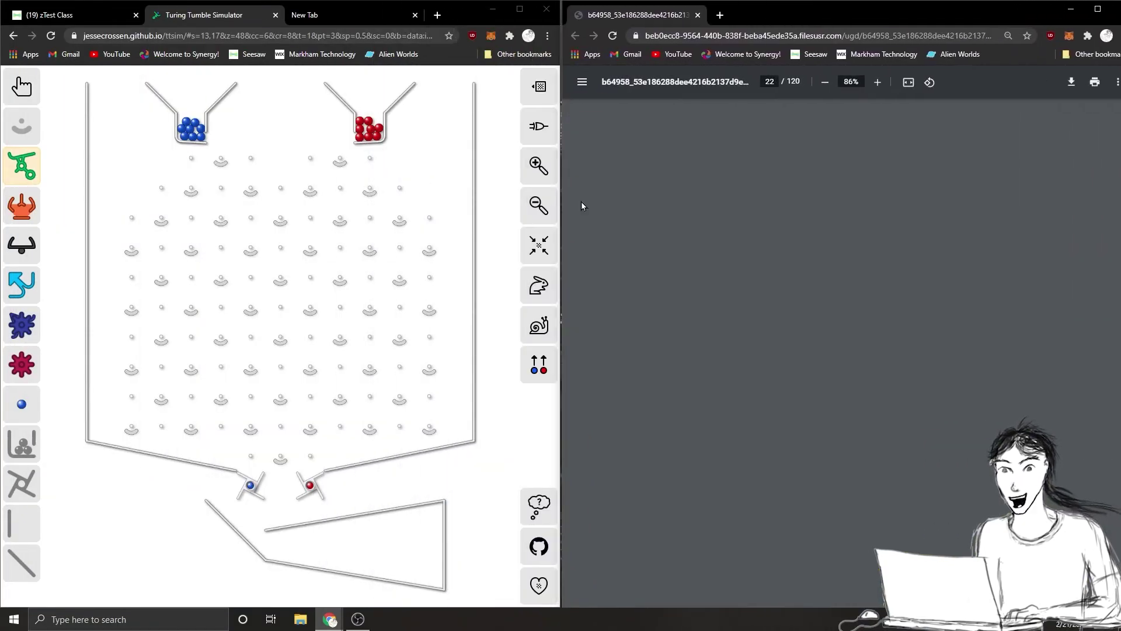
Step: Place a column of five green ramps below the blue hopper, plus one down-right of the top
left_click(17, 170)
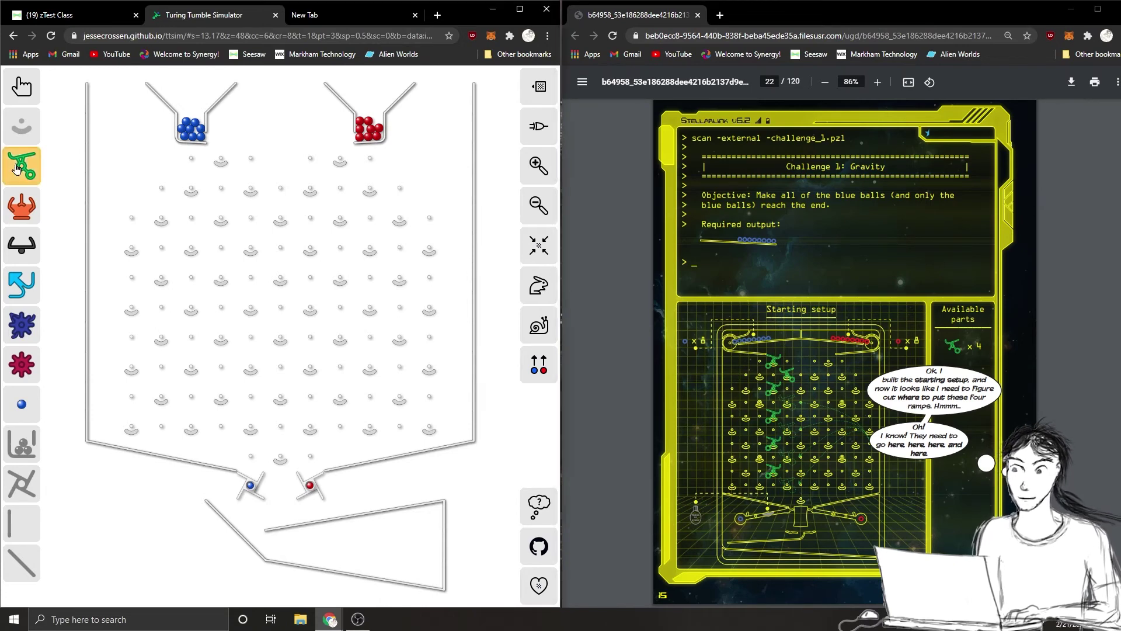
left_click(220, 159)
left_click(250, 188)
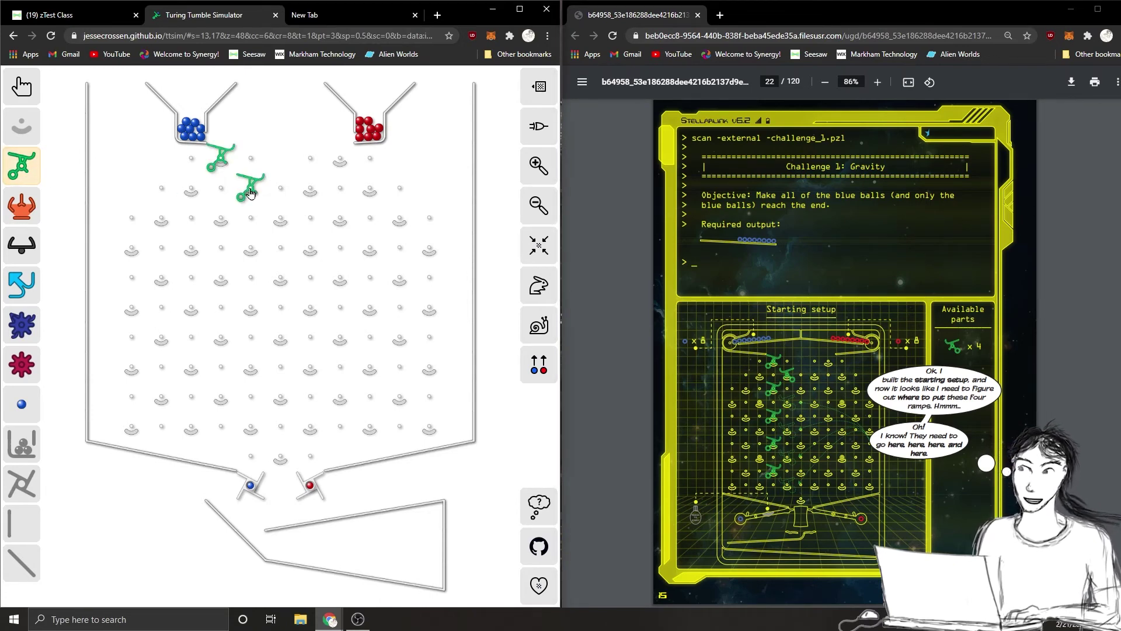
left_click(25, 166)
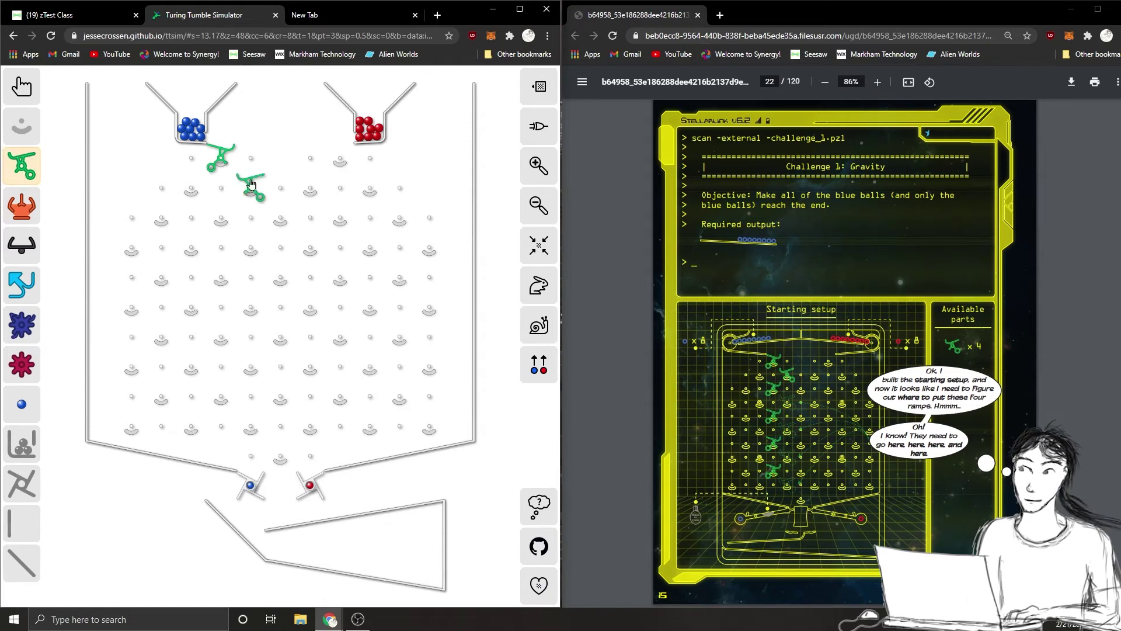
left_click(16, 166)
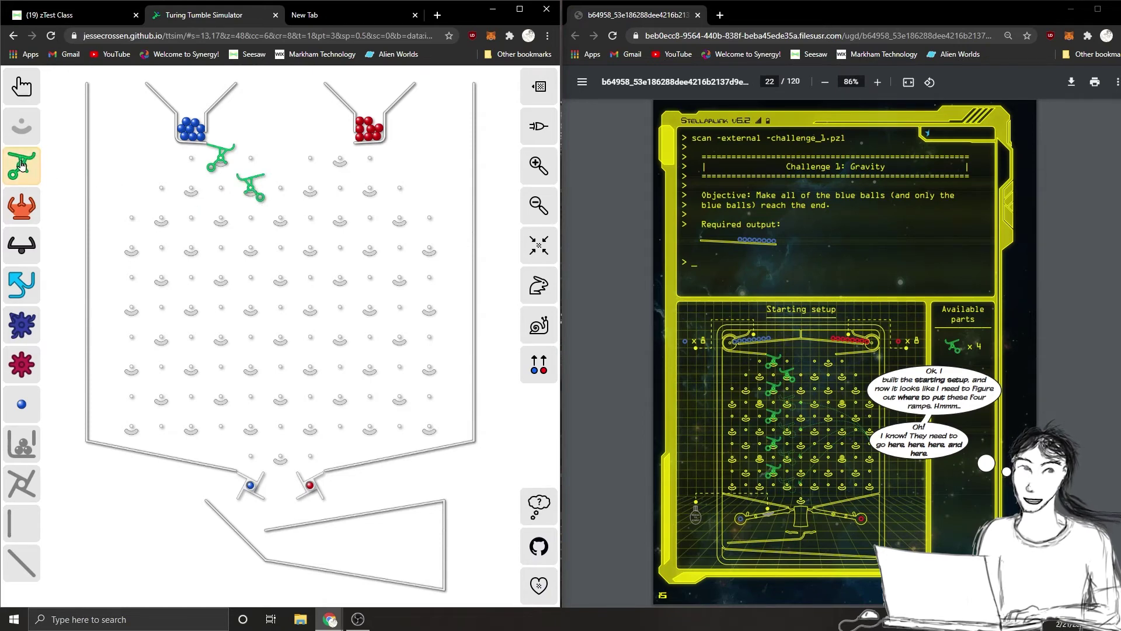
left_click(221, 217)
left_click(221, 277)
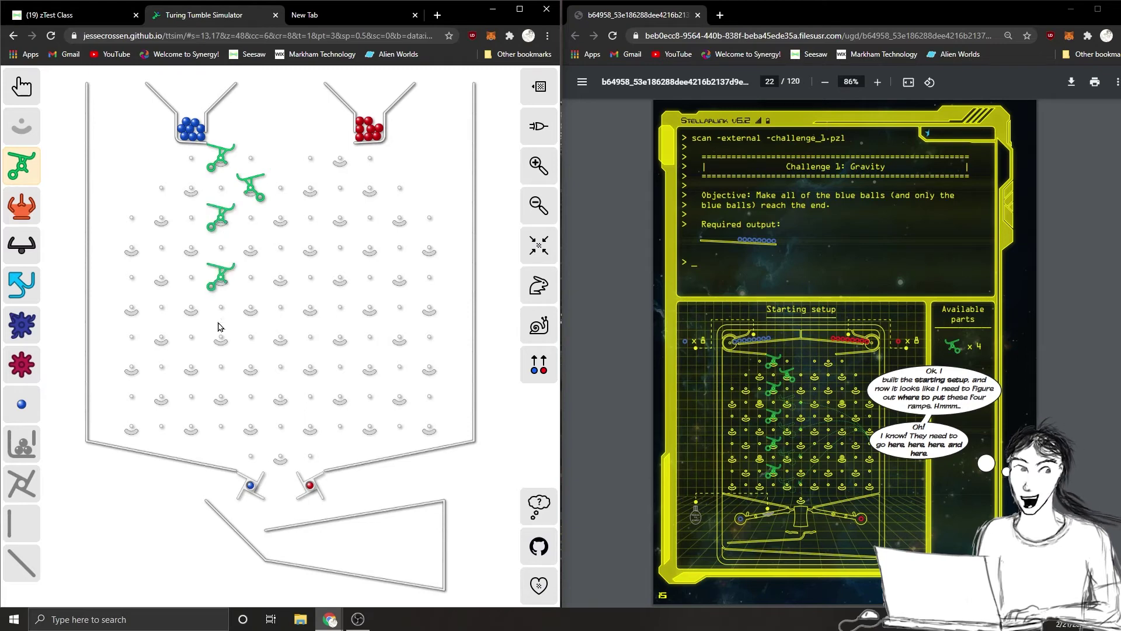
left_click(221, 338)
left_click(220, 398)
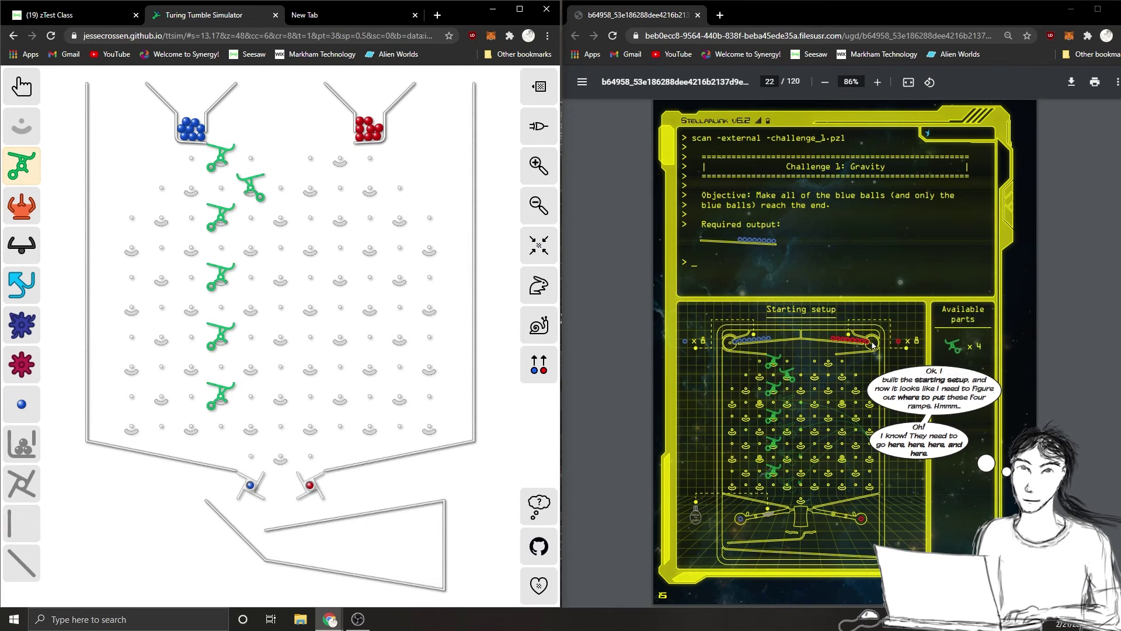
Step: Add four more ramps down the right column to complete the zigzag
left_click(257, 245)
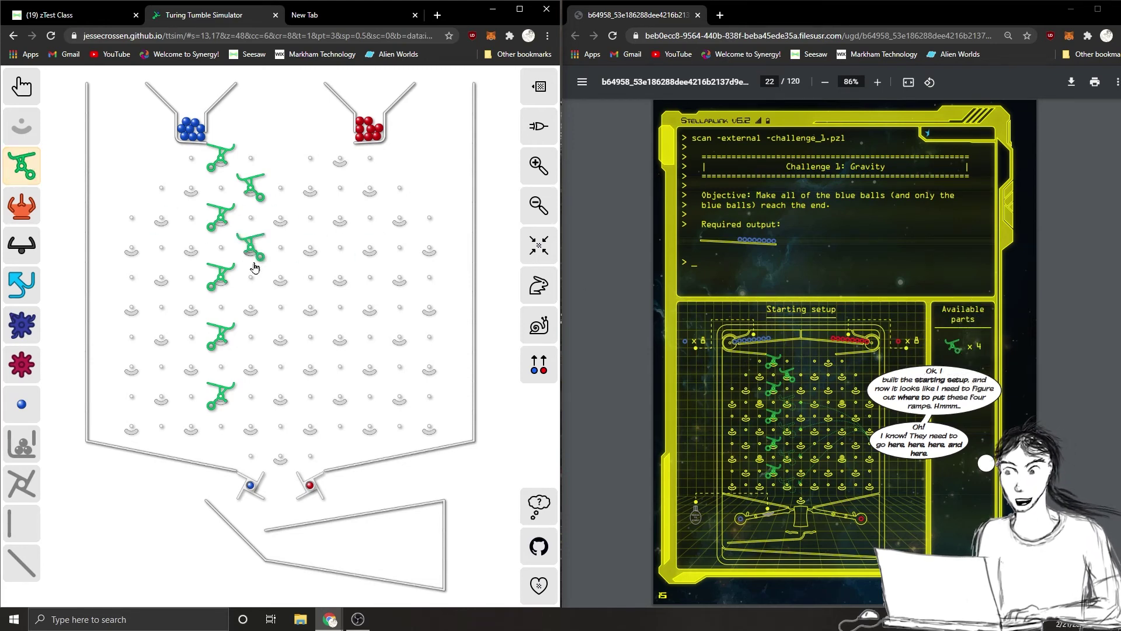
left_click(255, 304)
left_click(255, 364)
left_click(255, 421)
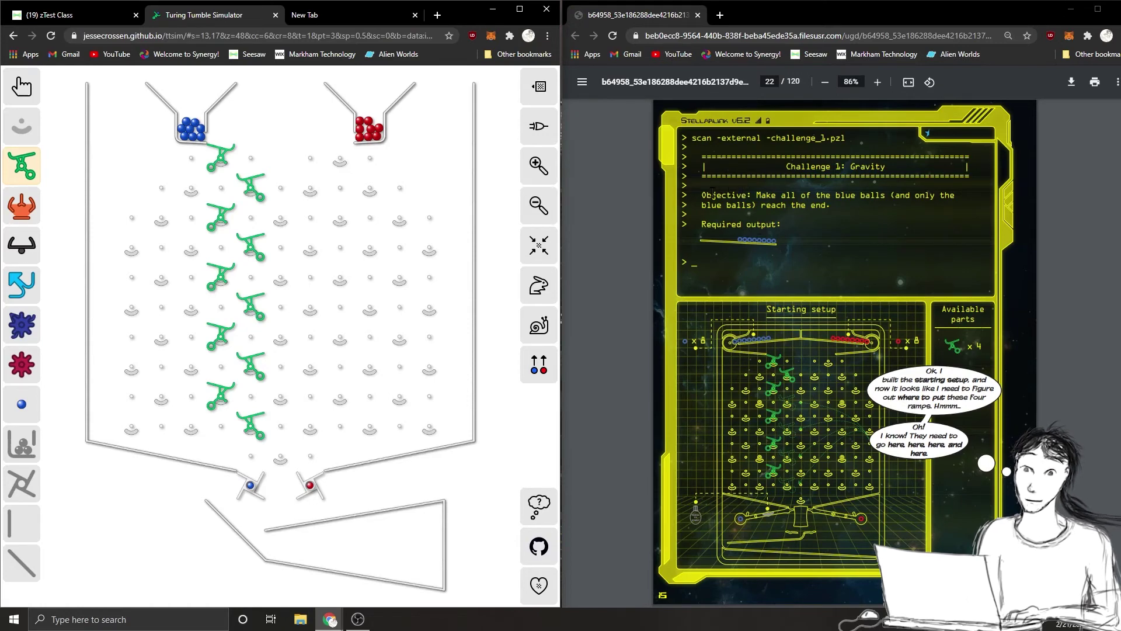
left_click(855, 199)
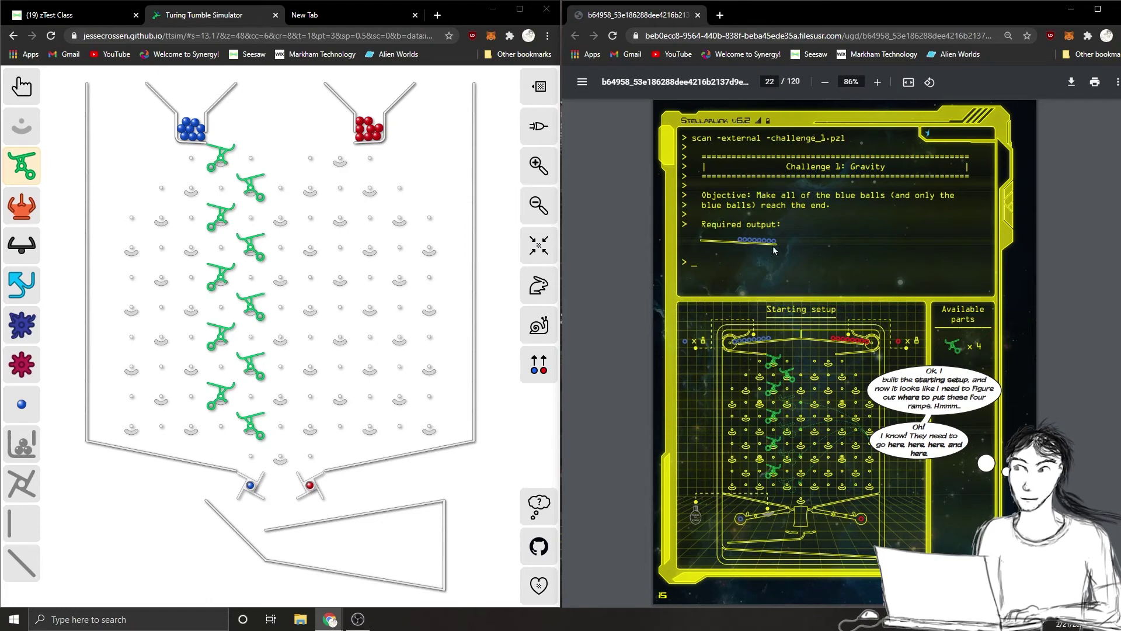
Step: Release the blue balls down the ramp zigzag, speeding the simulation up and then slowing it
left_click(195, 136)
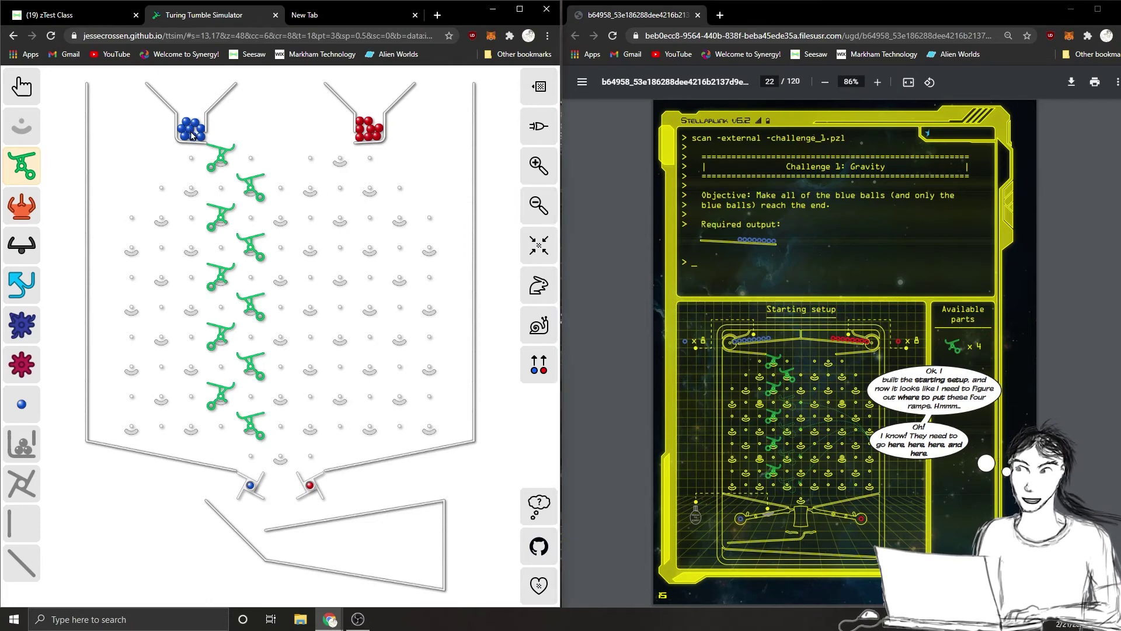
left_click(21, 86)
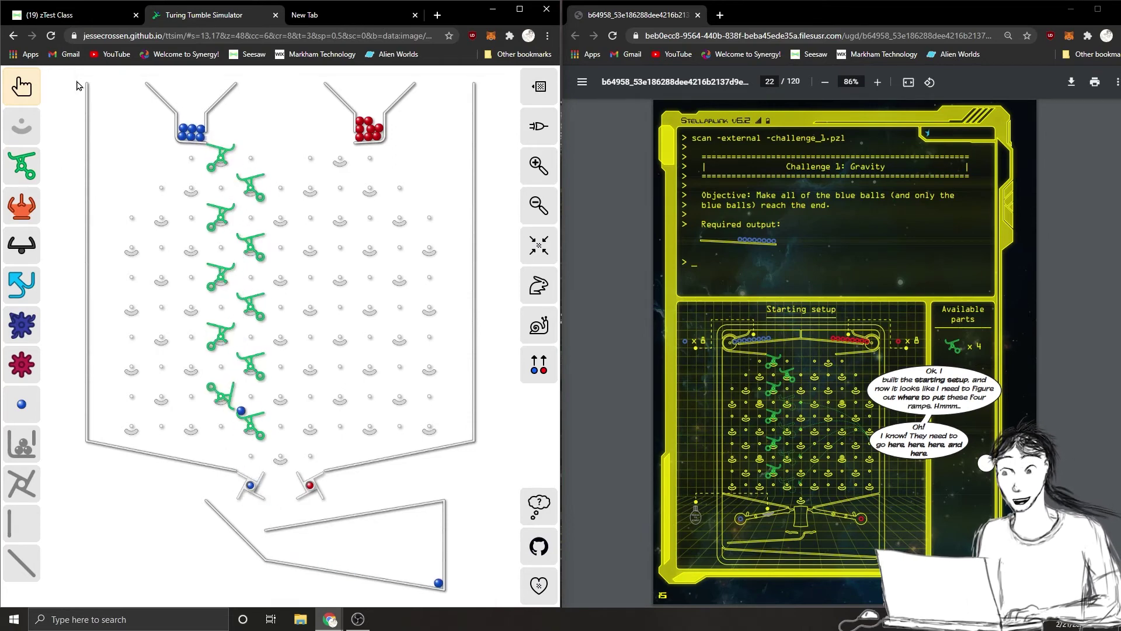
left_click(549, 291)
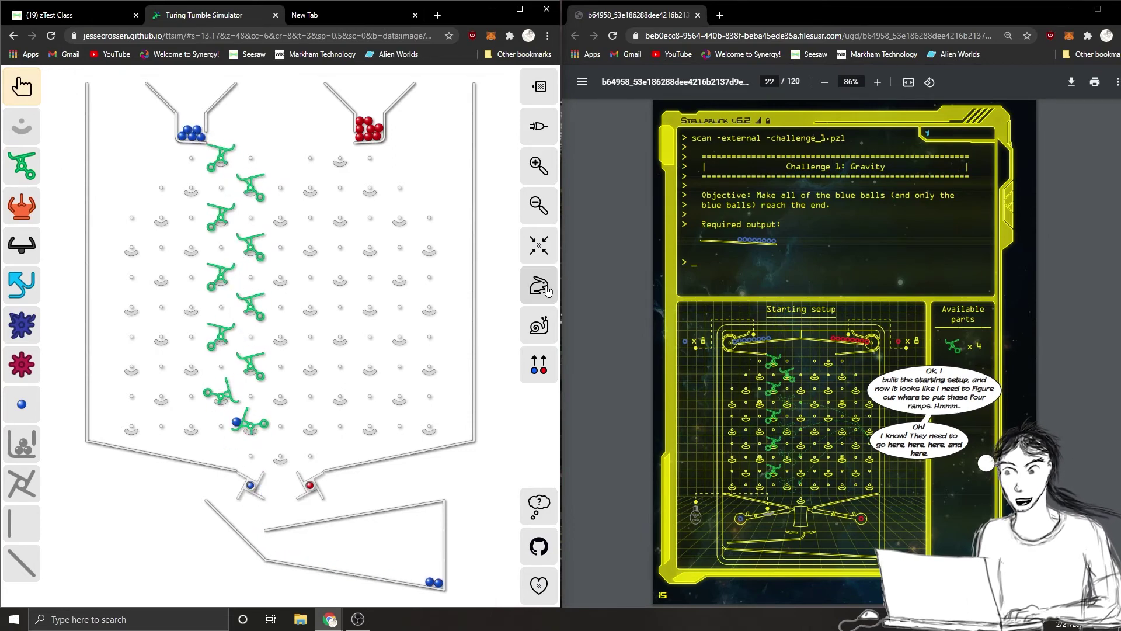
left_click(543, 292)
left_click(541, 291)
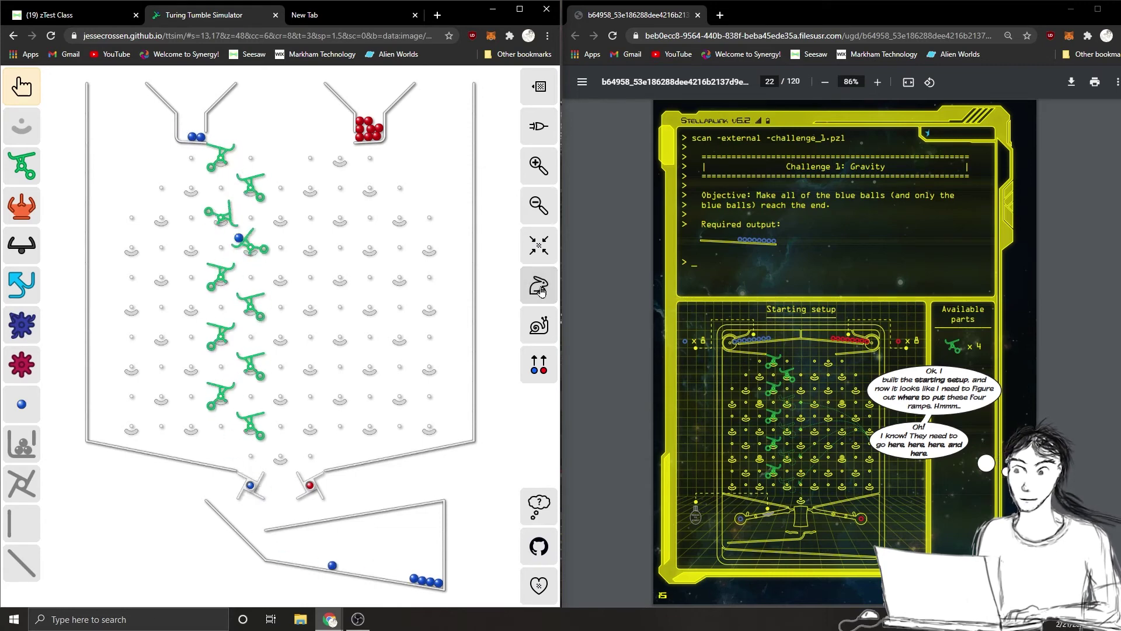
left_click(551, 324)
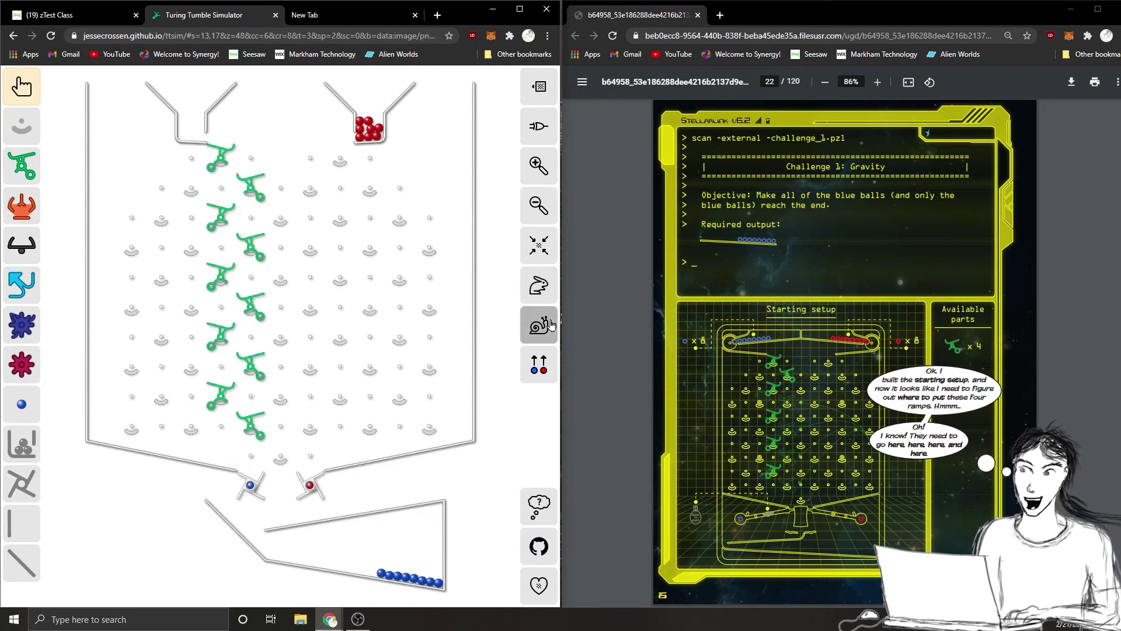
left_click(551, 325)
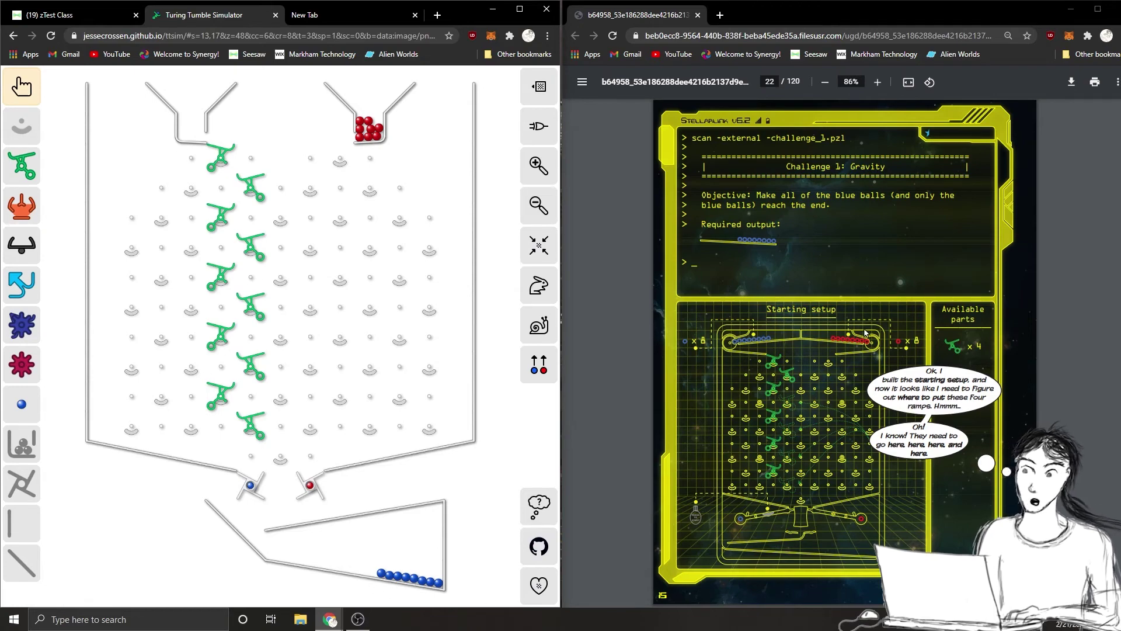
left_click(1048, 253)
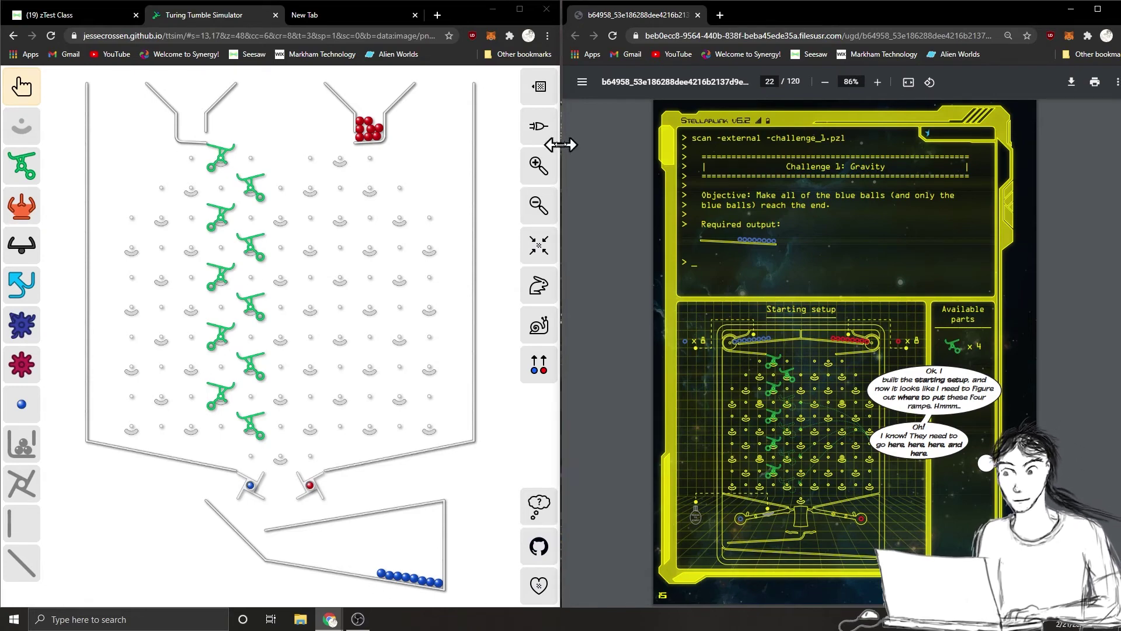
Step: Read Challenge 2: Re-entry (only blue balls, 5 ramps) full-width, then return the PDF to the right half
left_click_drag(567, 144, 3, 122)
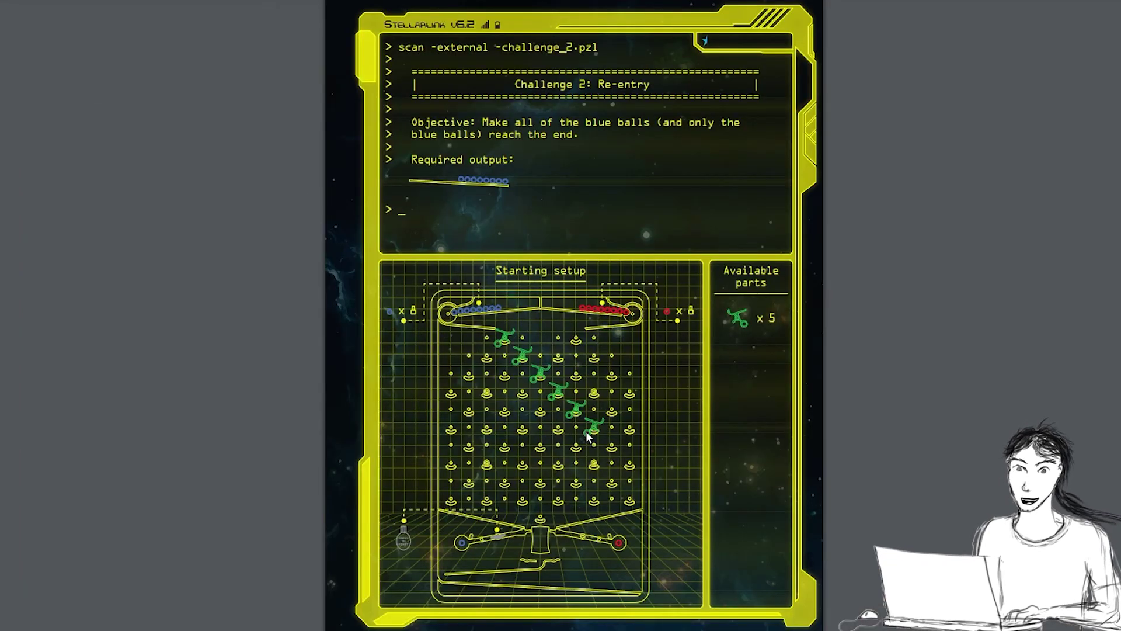
left_click_drag(409, 124, 643, 127)
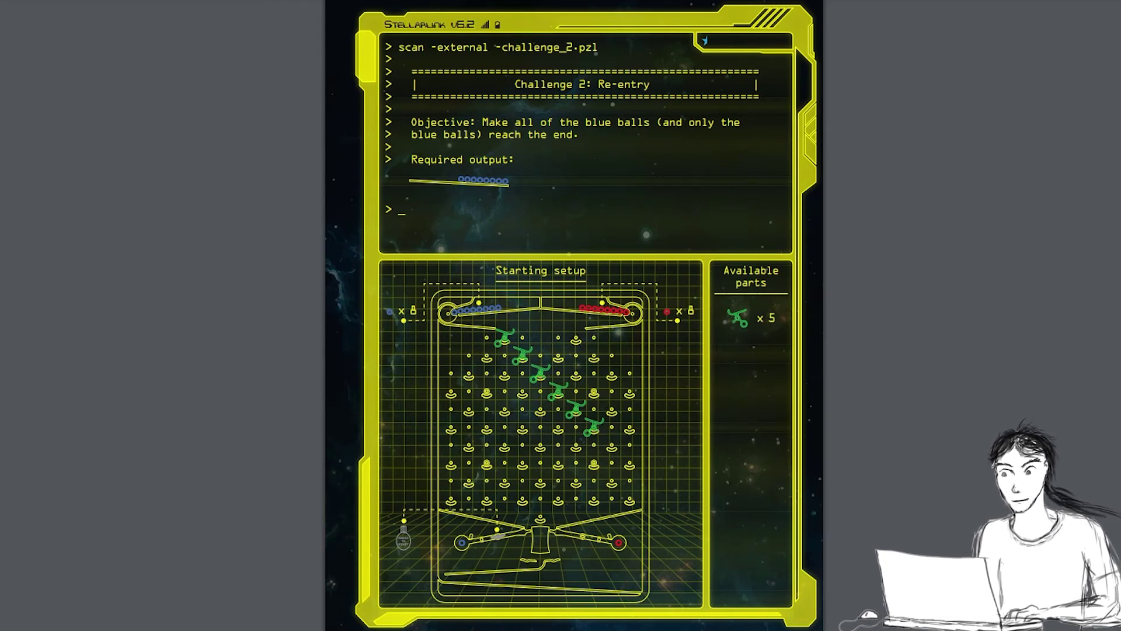
key("Escape")
left_click_drag(113, 185, 560, 182)
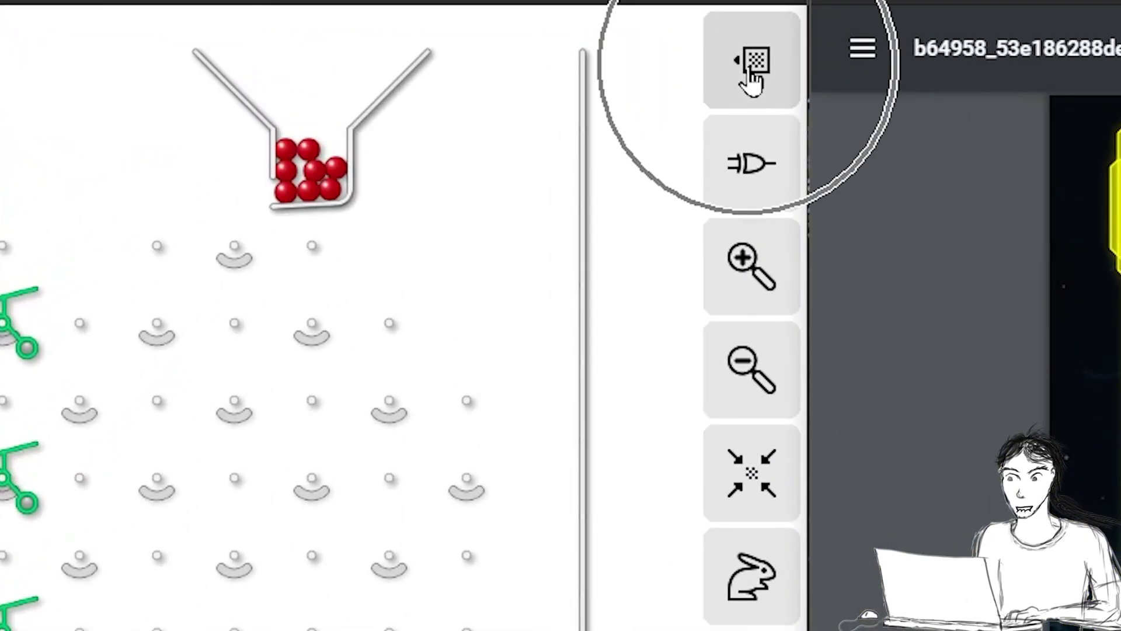
Step: Clear all parts from the board and remove the stray pieces placed afterward
left_click(711, 100)
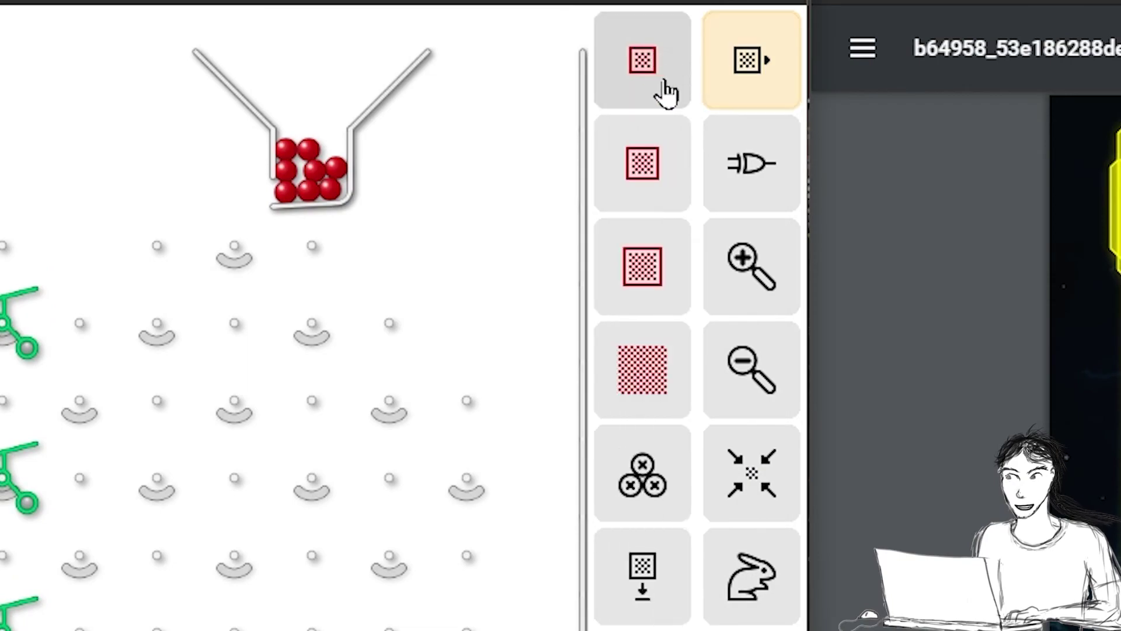
left_click(649, 73)
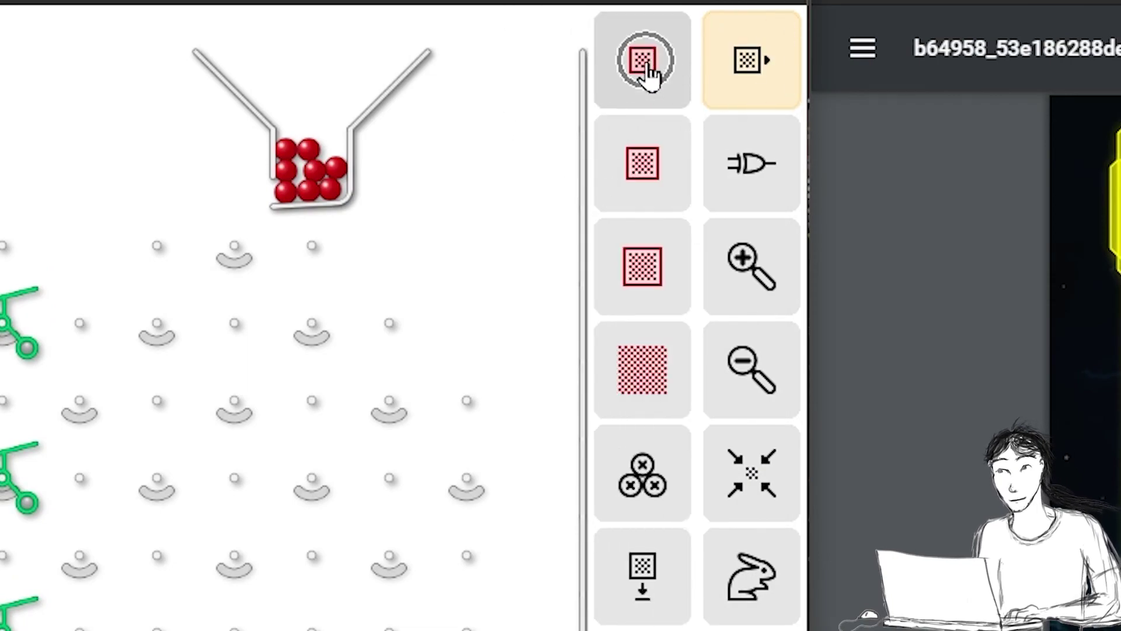
left_click(544, 93)
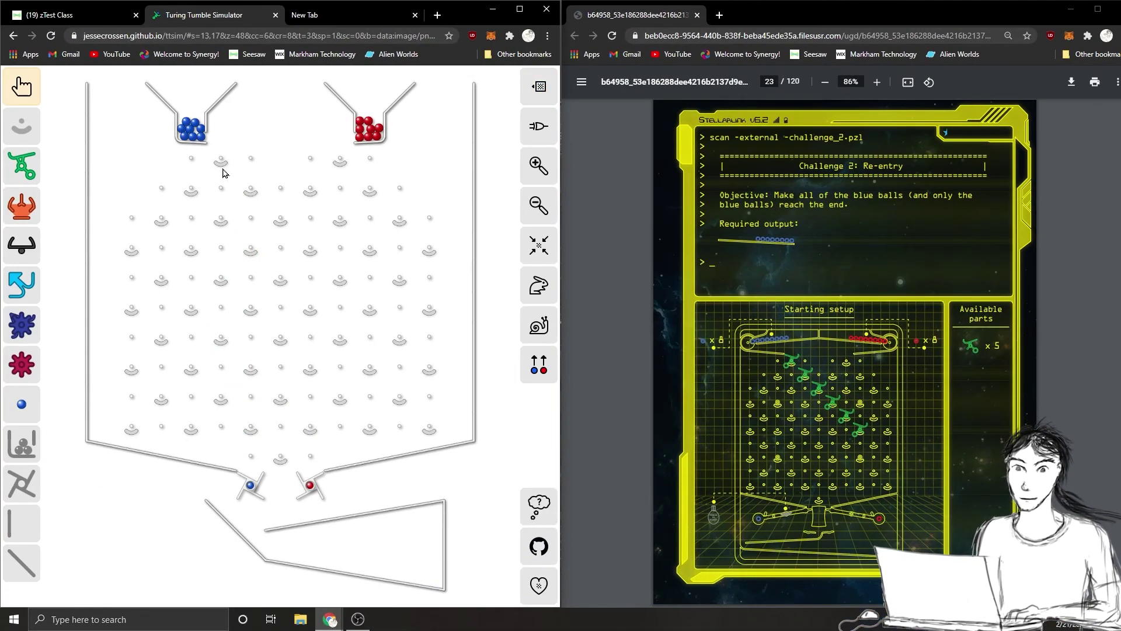
left_click(22, 166)
left_click(168, 190)
key("2")
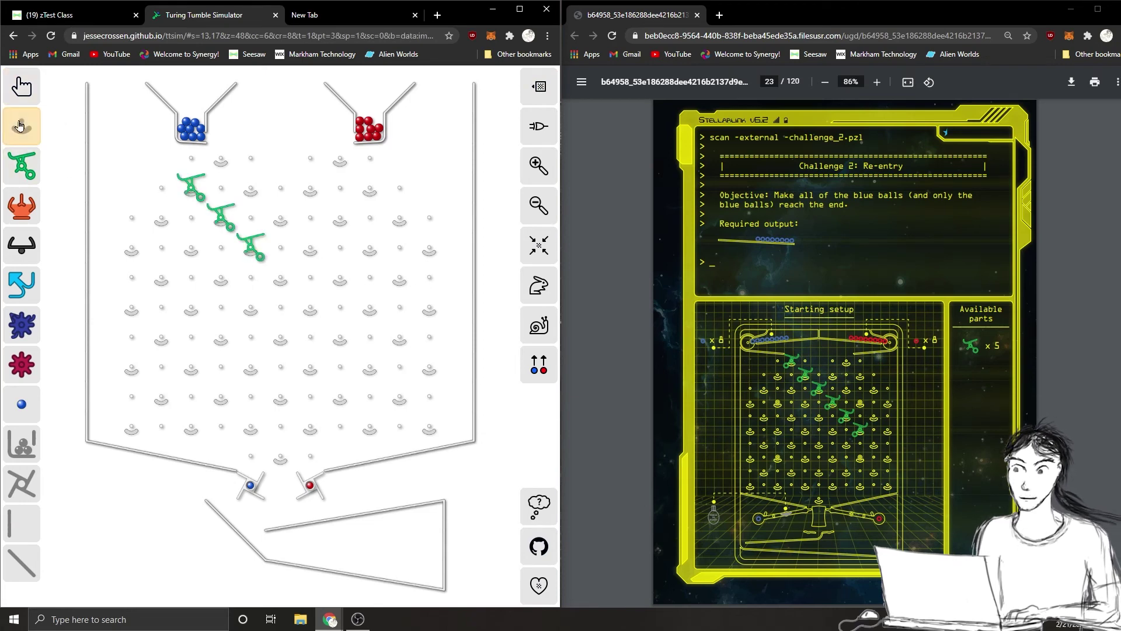
left_click_drag(181, 186, 205, 211)
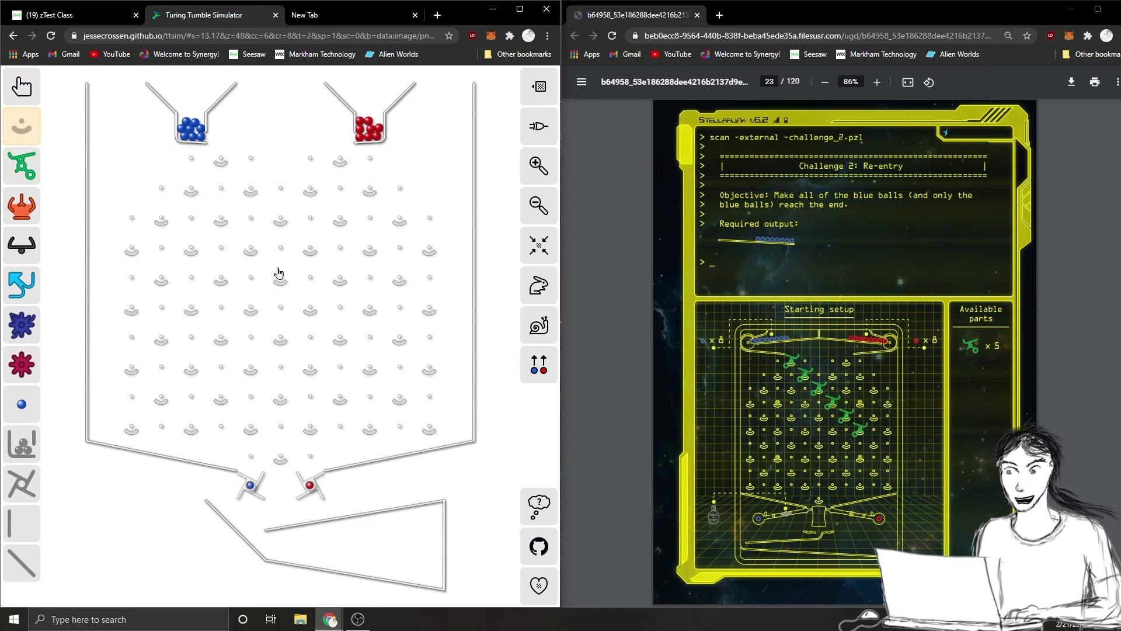
Step: Place a diagonal of six green ramps running down-right from the blue hopper
key("3")
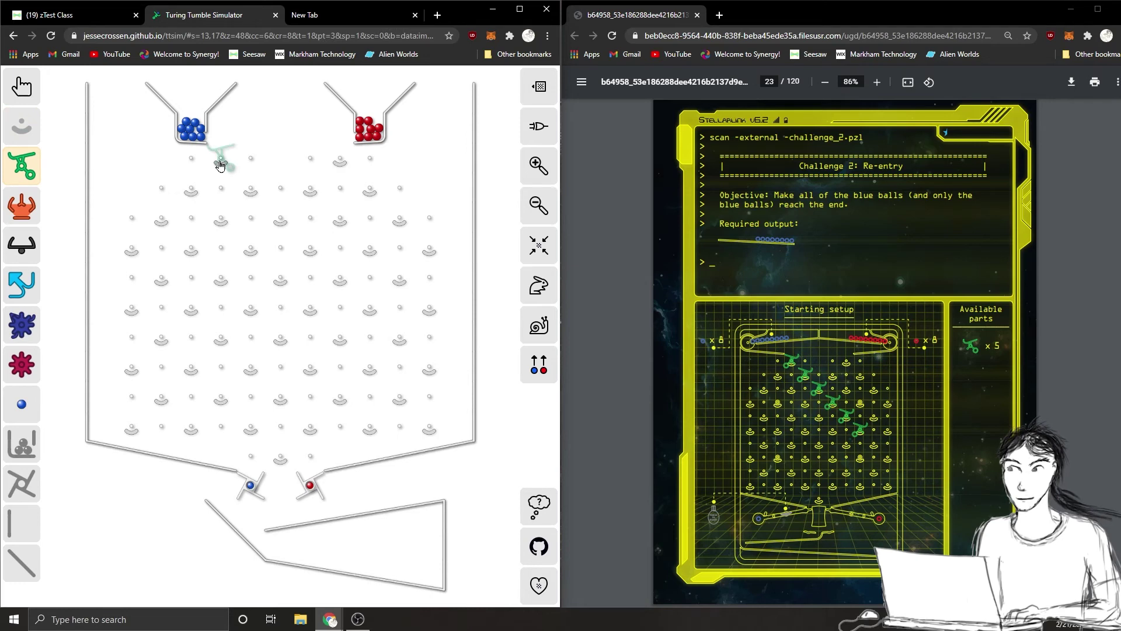
key("1")
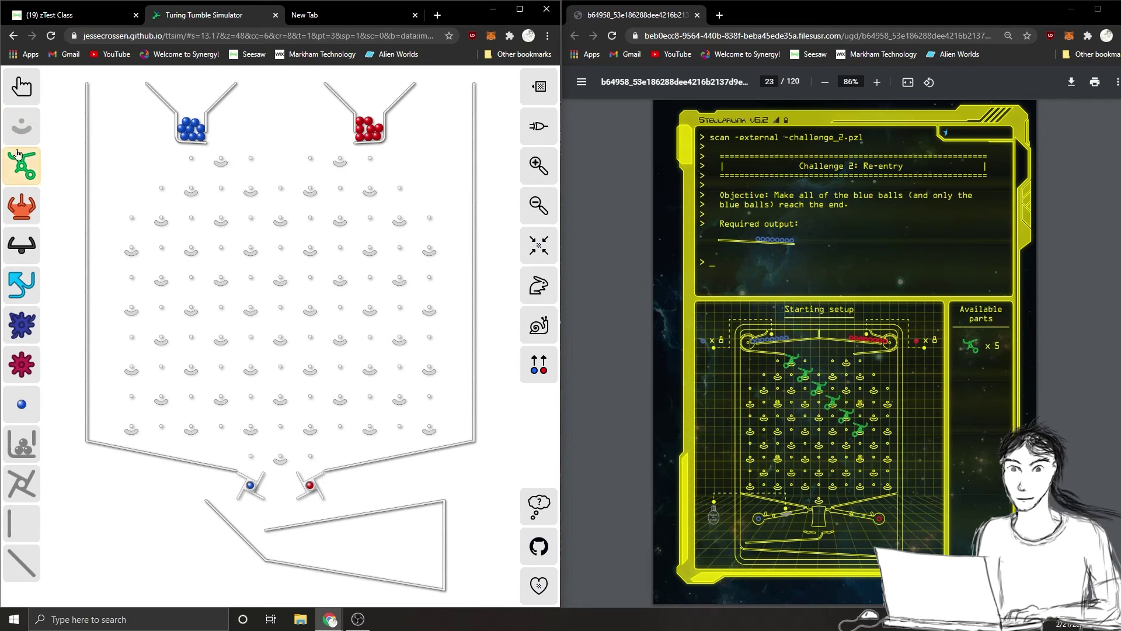
left_click(222, 159)
left_click(251, 188)
left_click(281, 218)
left_click(310, 248)
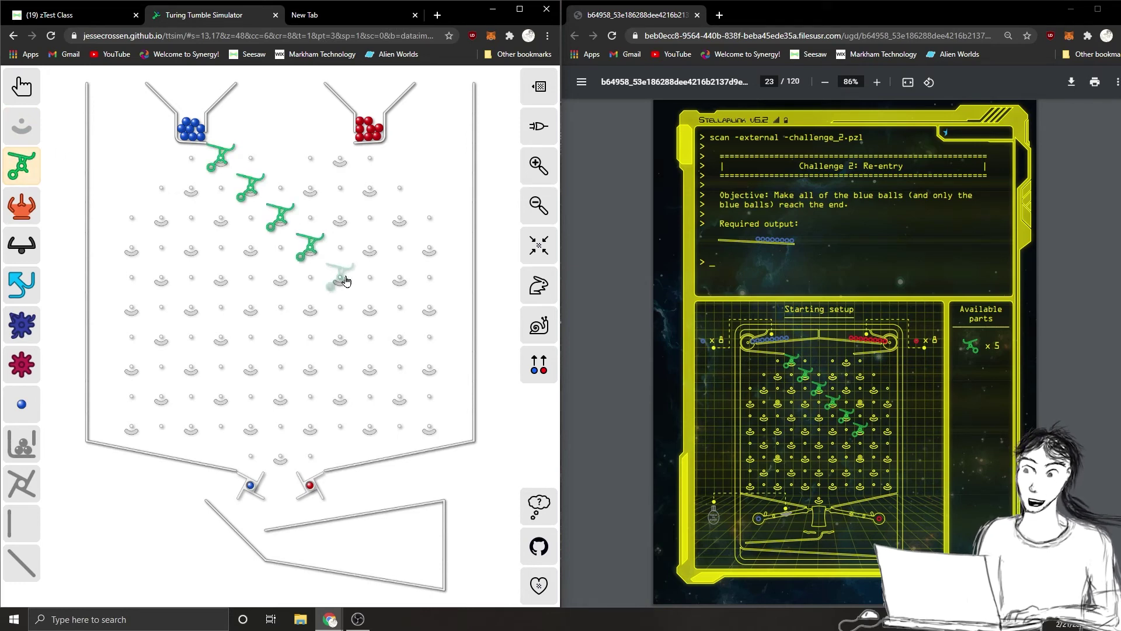
left_click(347, 281)
left_click(376, 311)
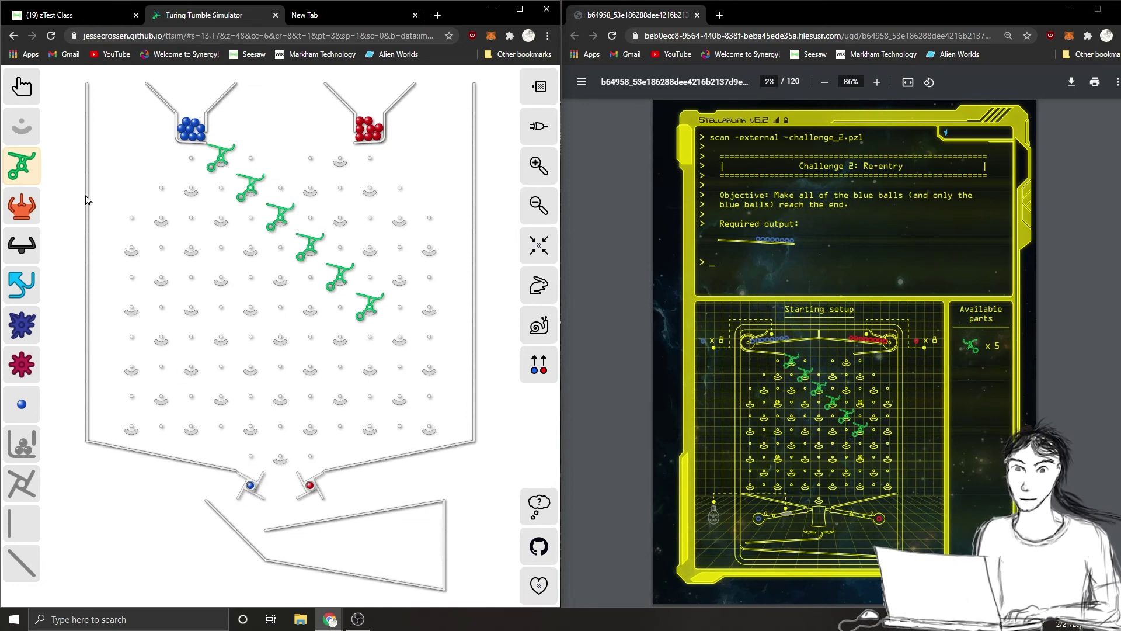
Step: Add five ramps curving back down-left to the board bottom and release a blue ball
left_click(402, 344)
left_click(373, 376)
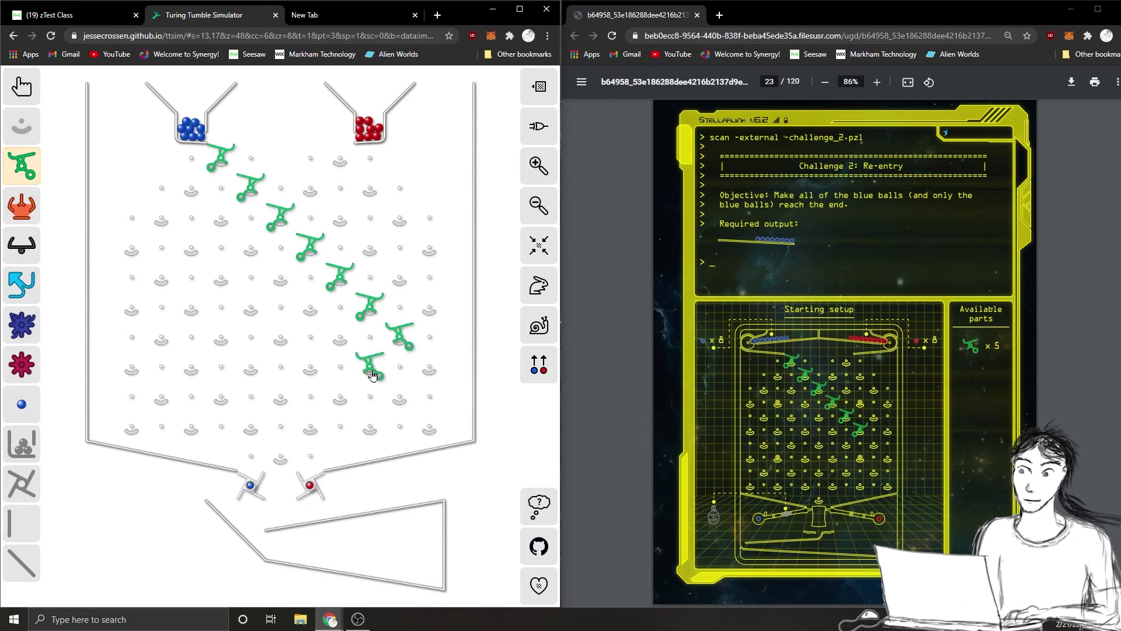
left_click(338, 407)
left_click(308, 436)
left_click(279, 465)
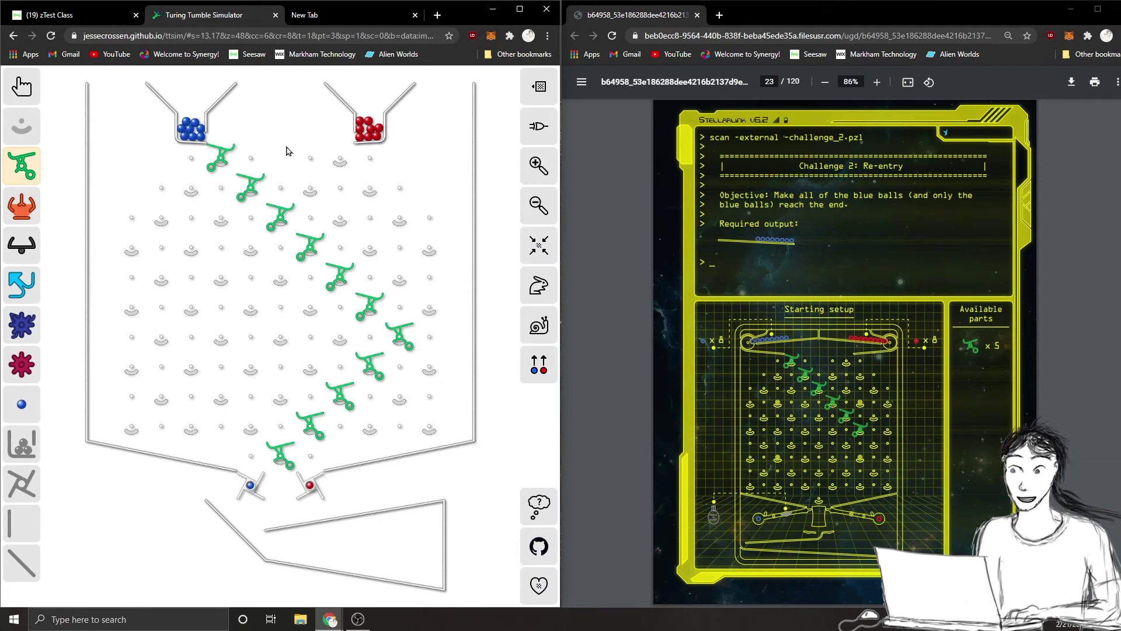
left_click(21, 86)
Step: Run the Challenge 2 balls at a faster speed, then stretch the PDF window across the screen
left_click(250, 485)
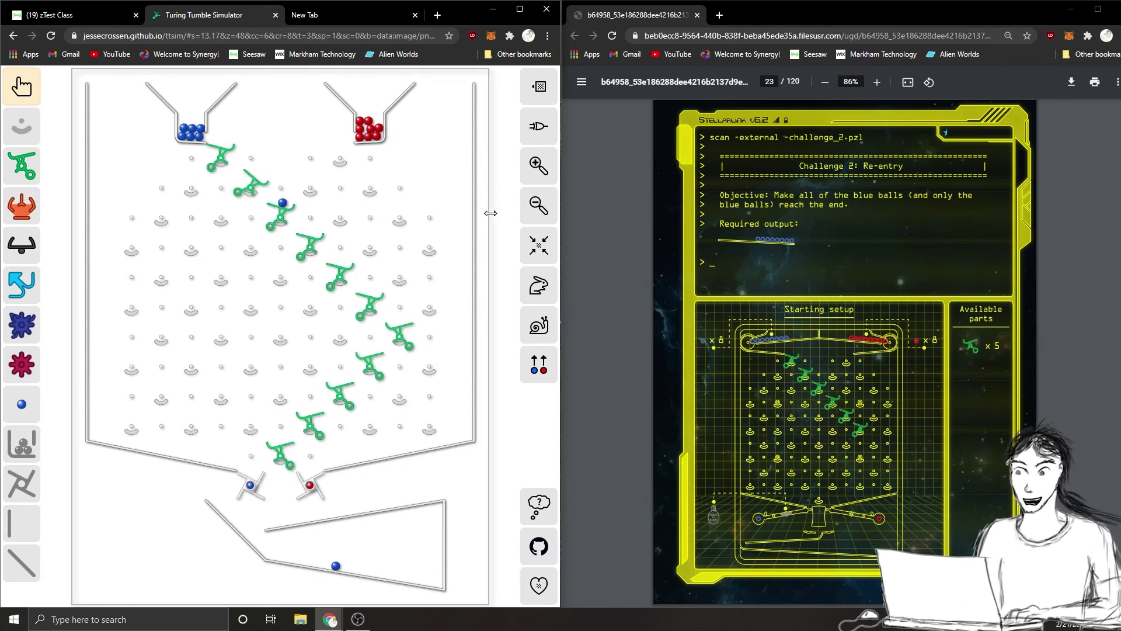
left_click(541, 287)
left_click(541, 289)
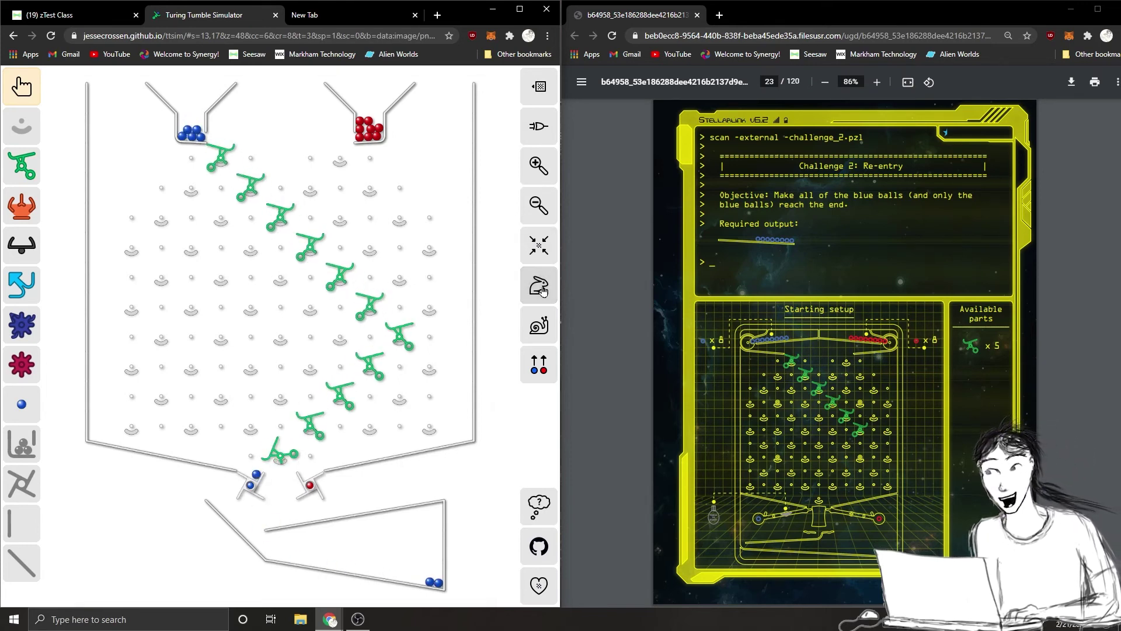
left_click(542, 290)
left_click(540, 294)
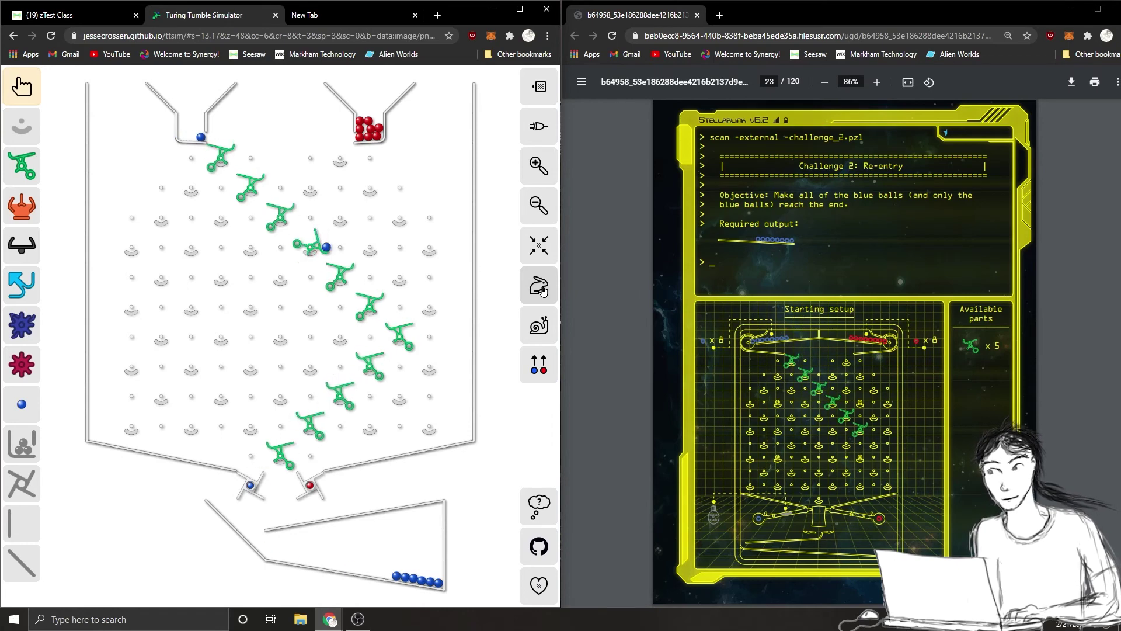
left_click(538, 325)
left_click(538, 325)
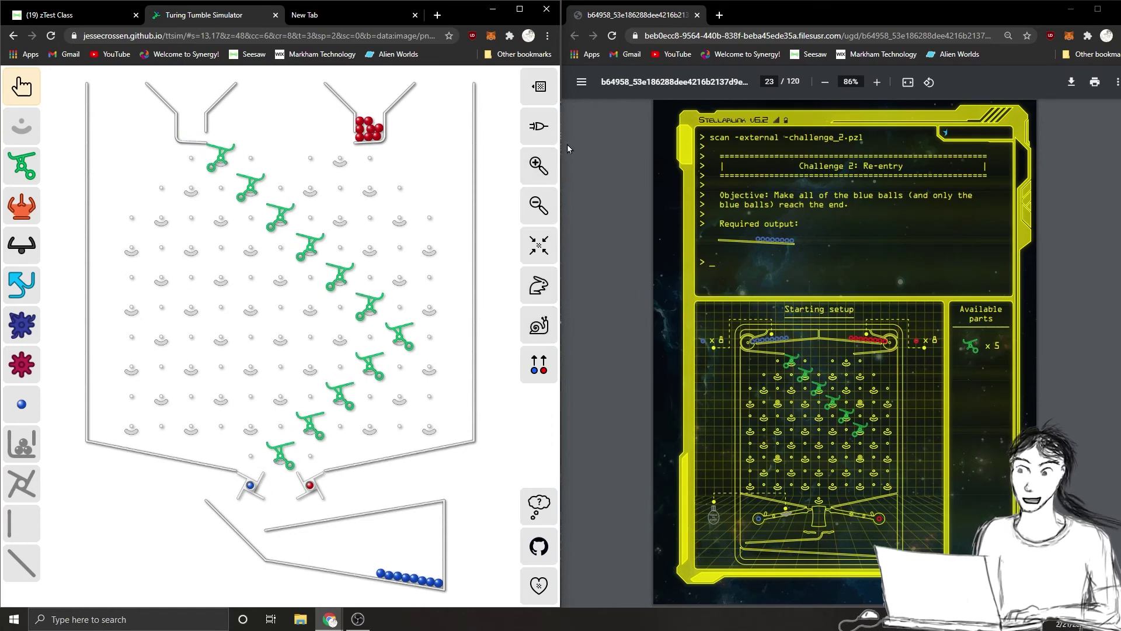
left_click_drag(558, 146, 356, 193)
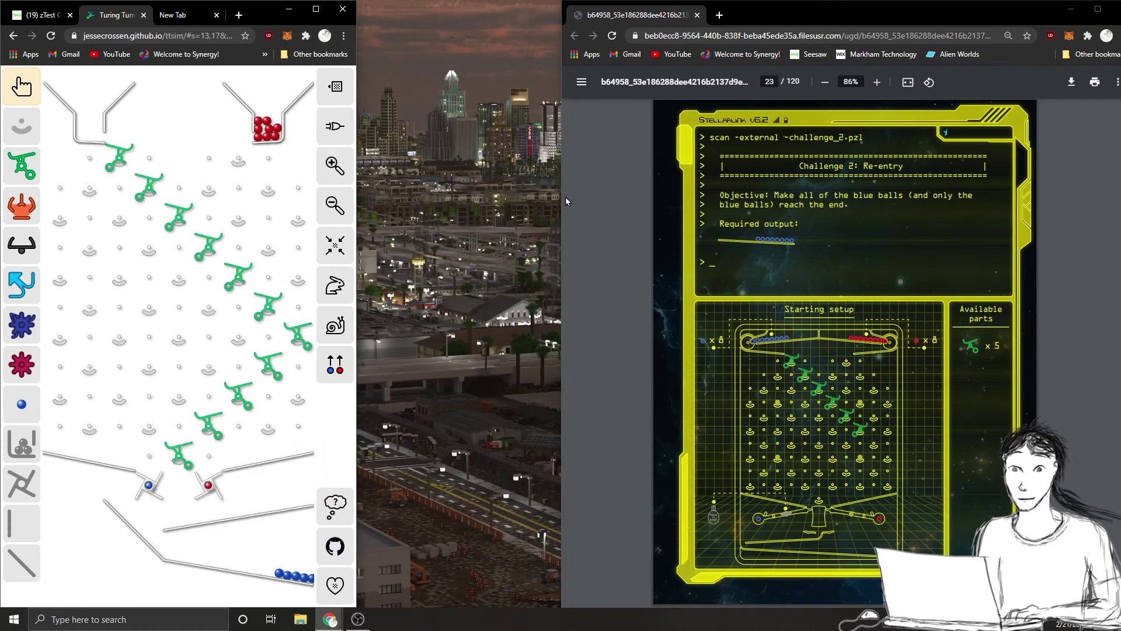
left_click_drag(564, 200, 4, 154)
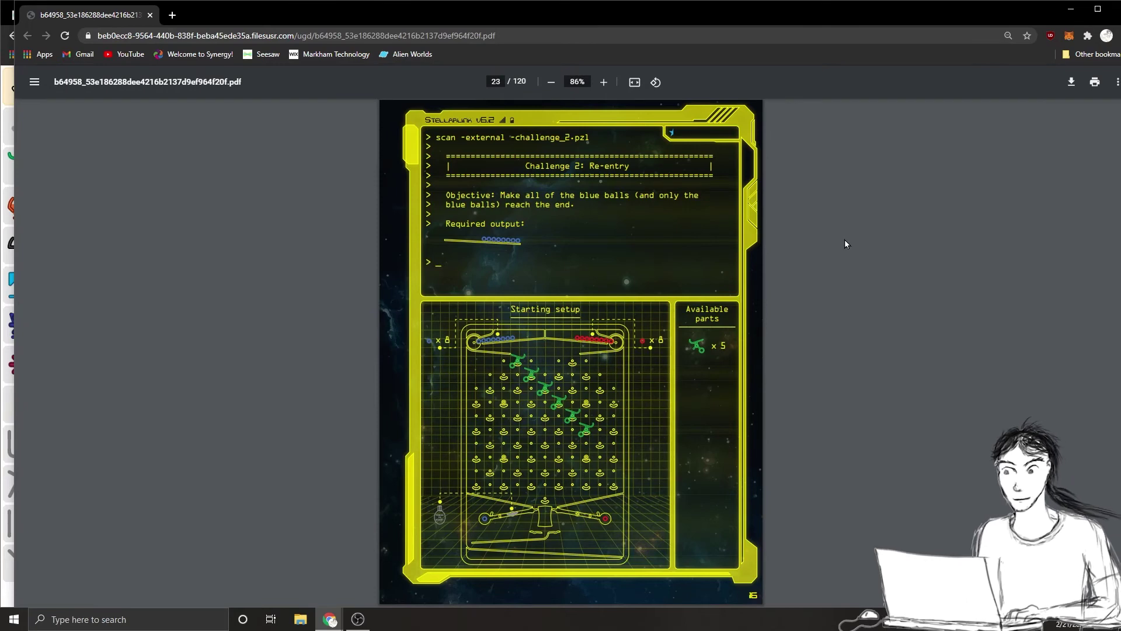
Step: Turn to page 24, Challenge 3: Ignition, and narrow the PDF to reveal the simulator
key("Right")
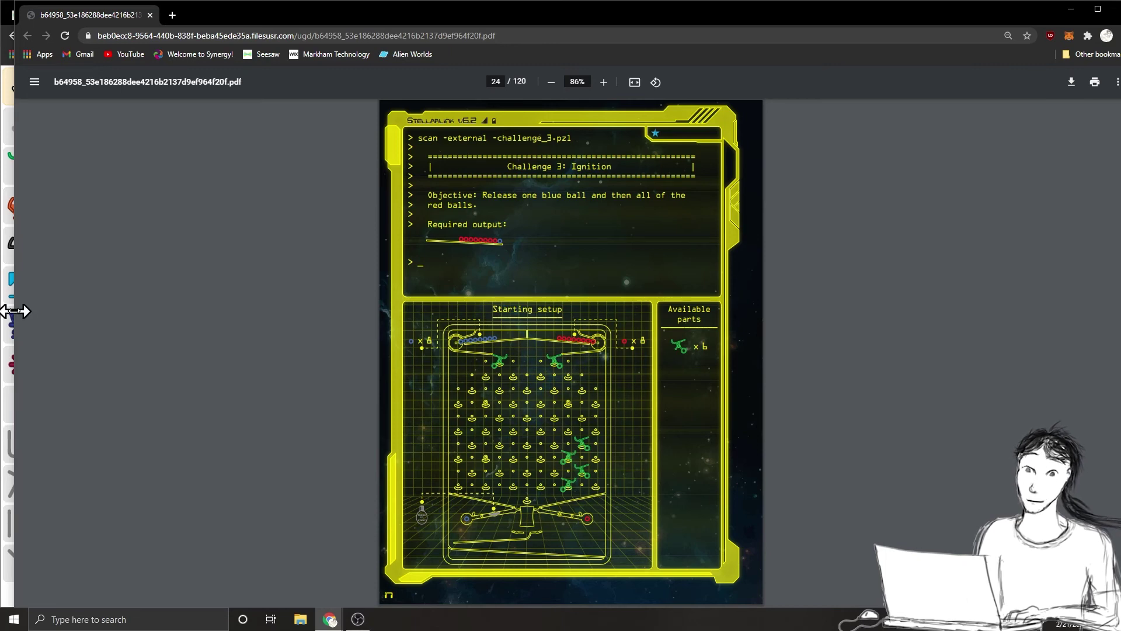
left_click_drag(9, 312, 429, 308)
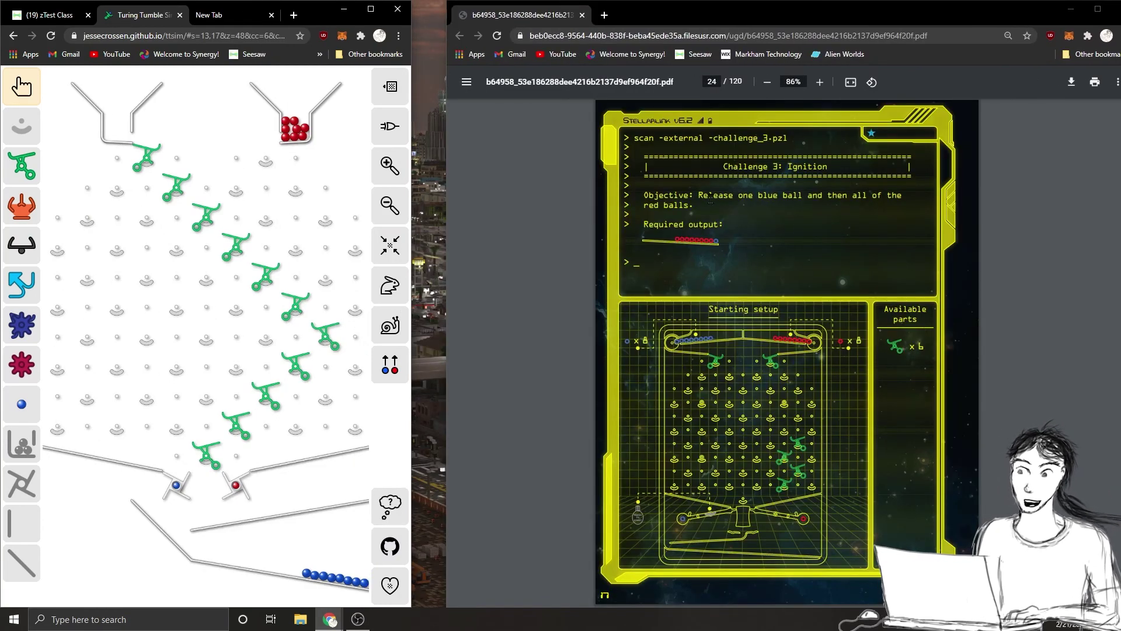
Step: Highlight the Challenge 3 objective, reset to the first board size, and widen the simulator slightly
left_click_drag(694, 193, 790, 195)
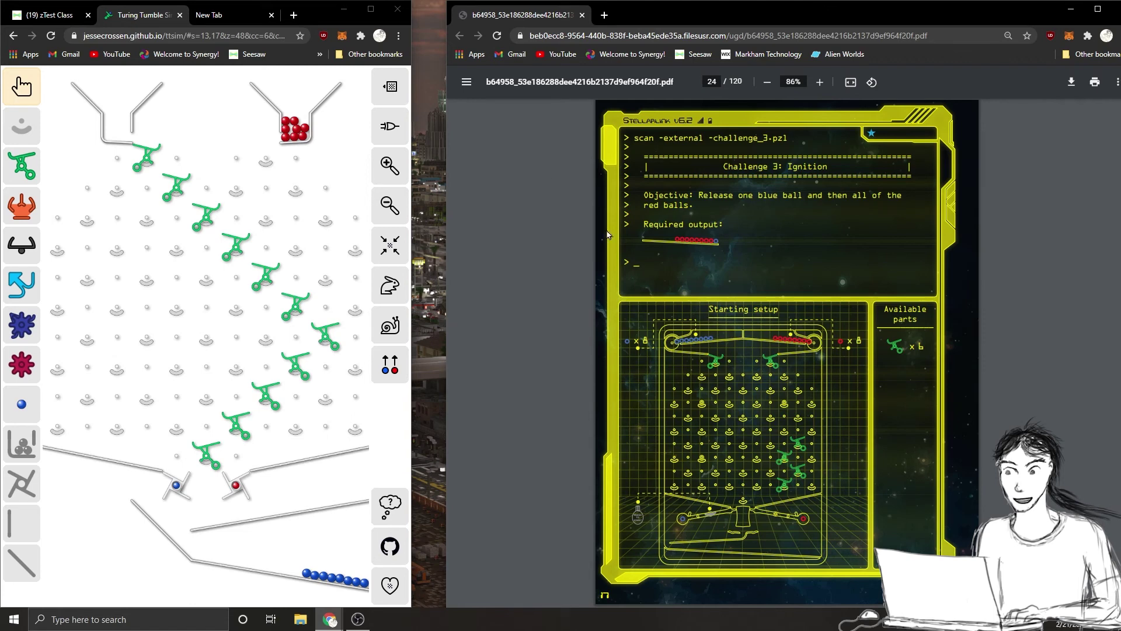
left_click(390, 86)
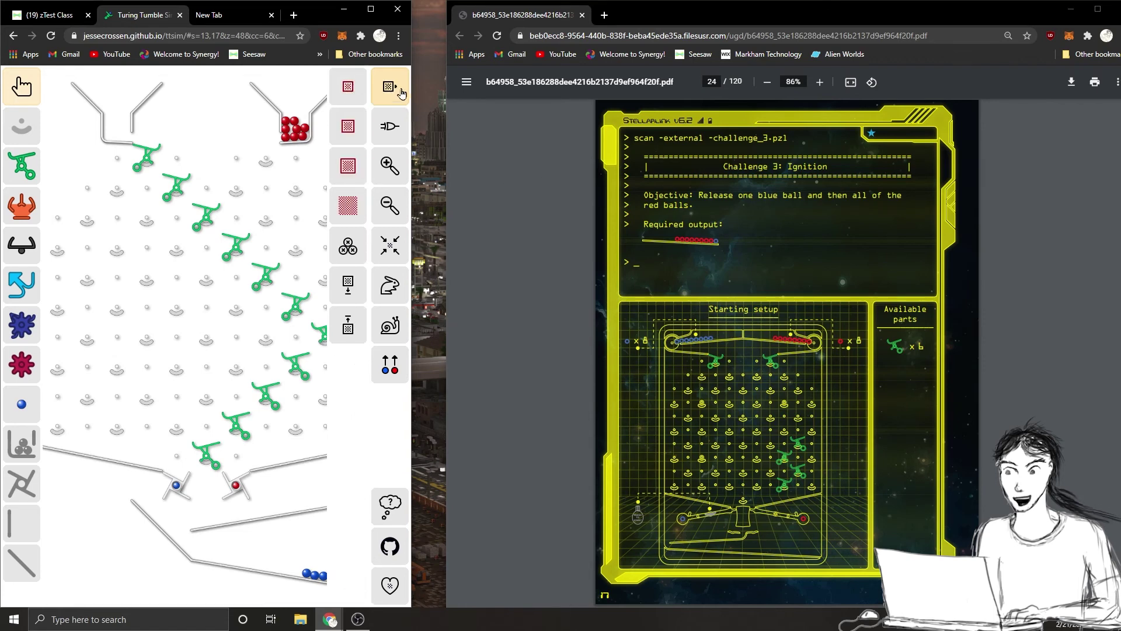
left_click(347, 88)
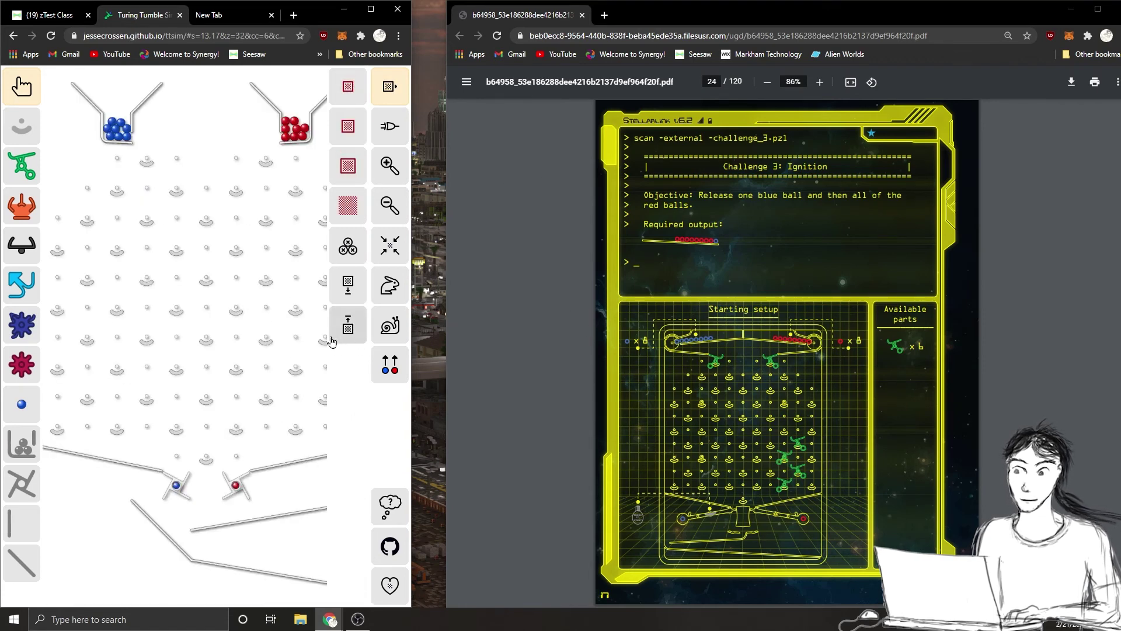
scroll(262, 327, "down", 3)
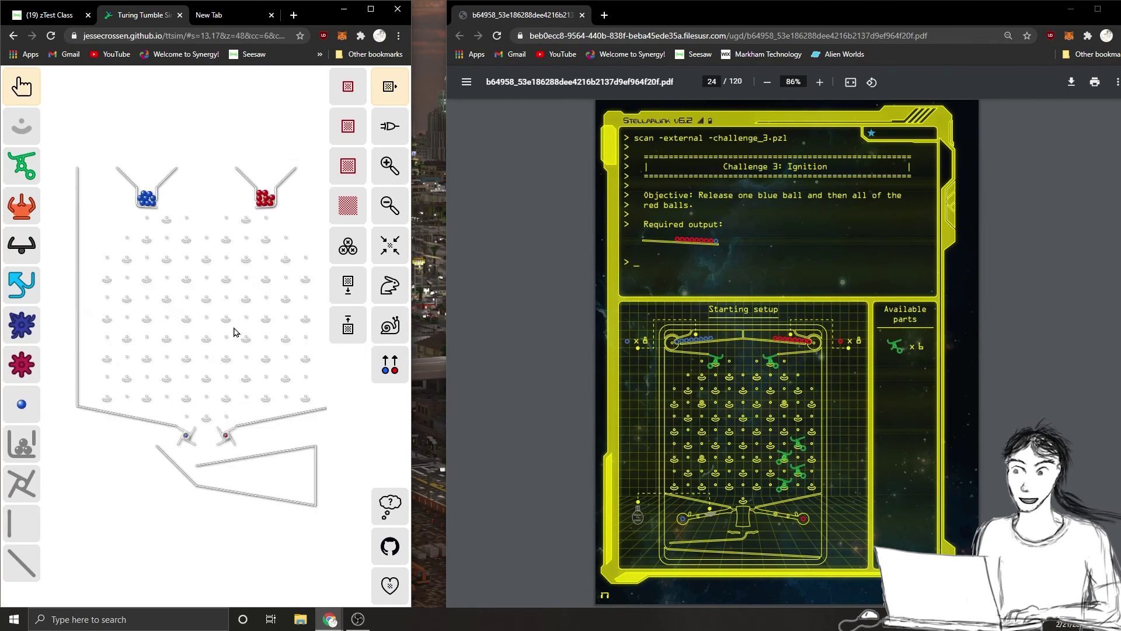
scroll(233, 331, "up", 1)
scroll(236, 331, "down", 1)
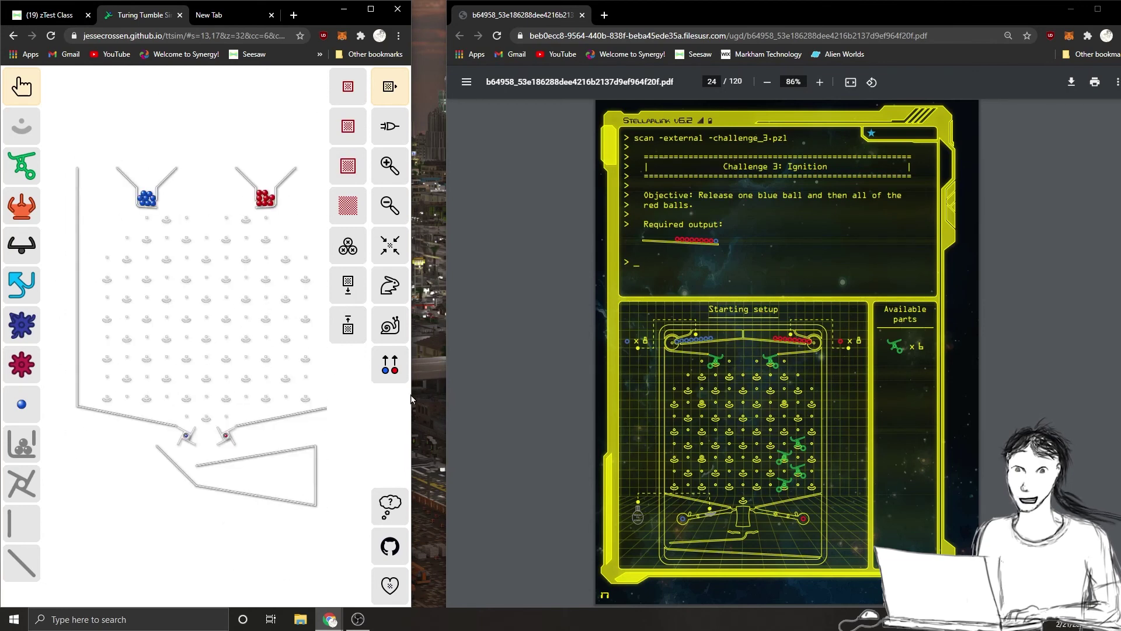
left_click_drag(412, 397, 439, 394)
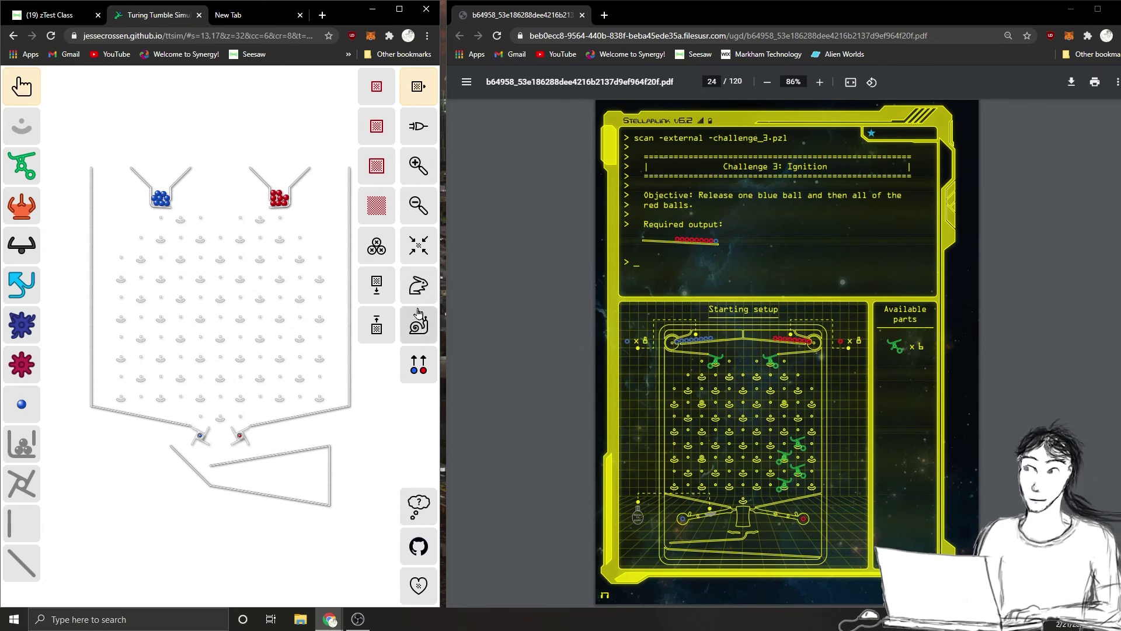
Step: Place ramps under the red and blue hoppers and four ramps on the lower right
left_click(23, 170)
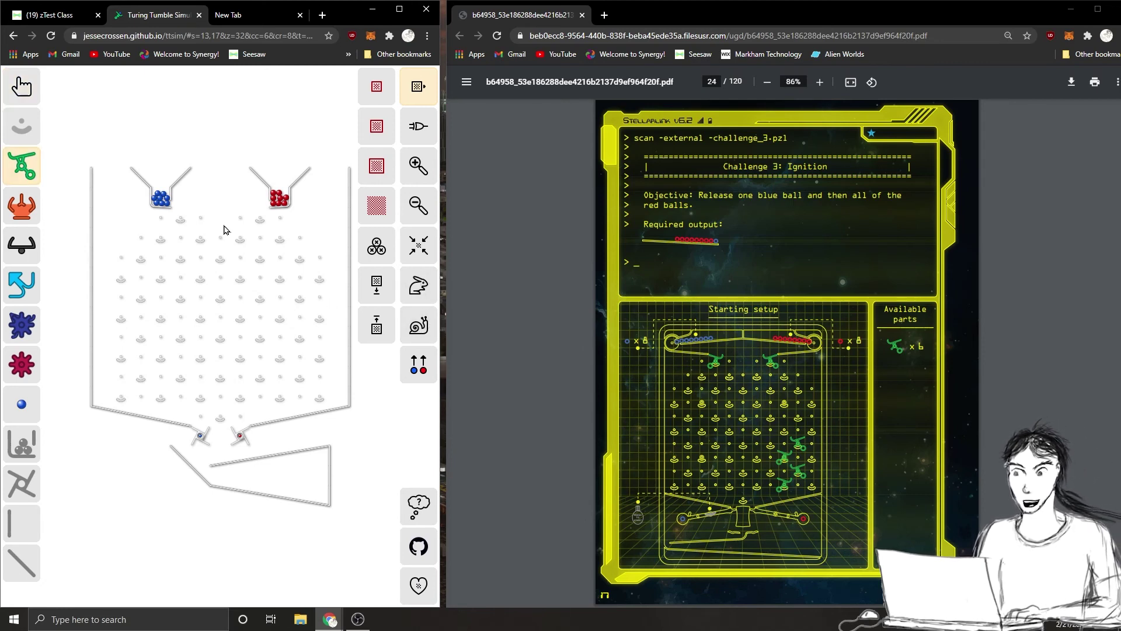
left_click(261, 219)
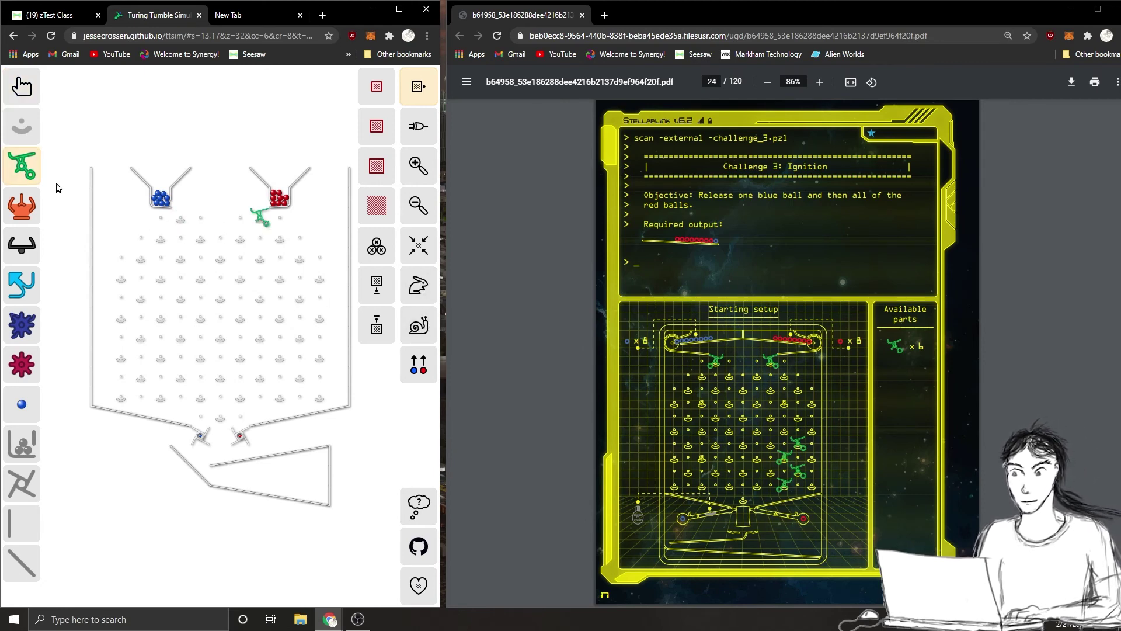
left_click(178, 217)
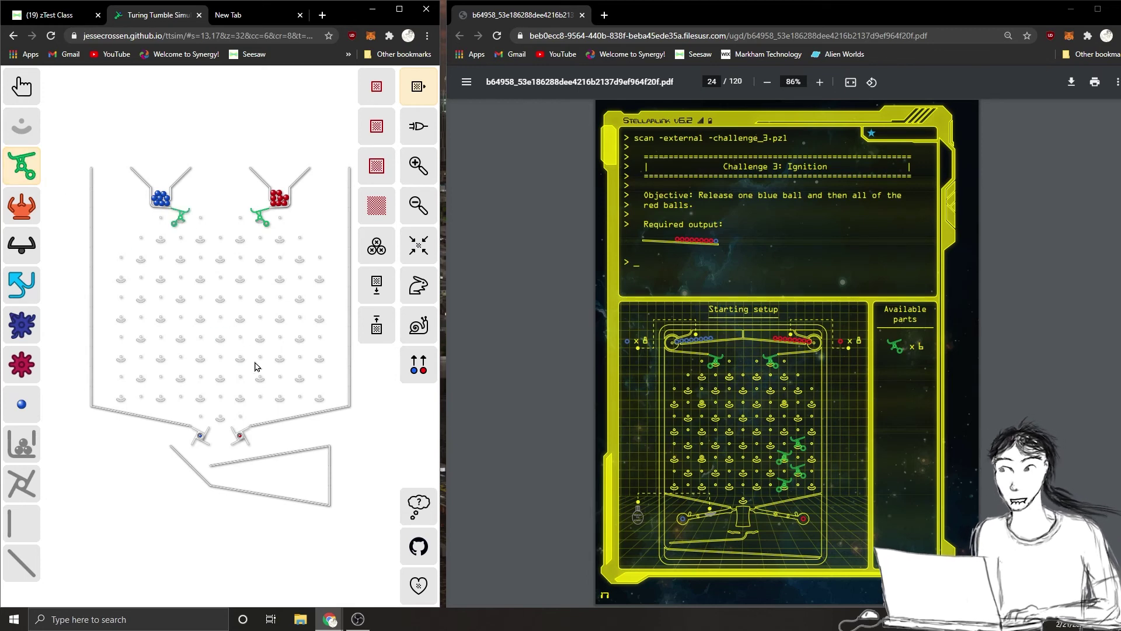
left_click(301, 337)
left_click(300, 376)
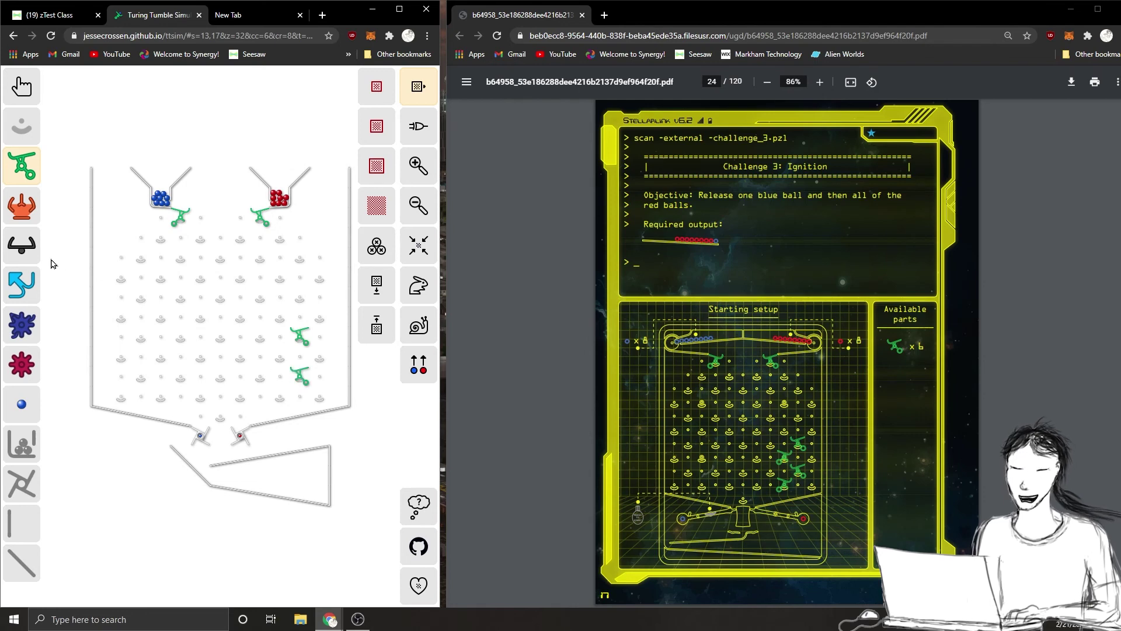
left_click(280, 354)
left_click(279, 395)
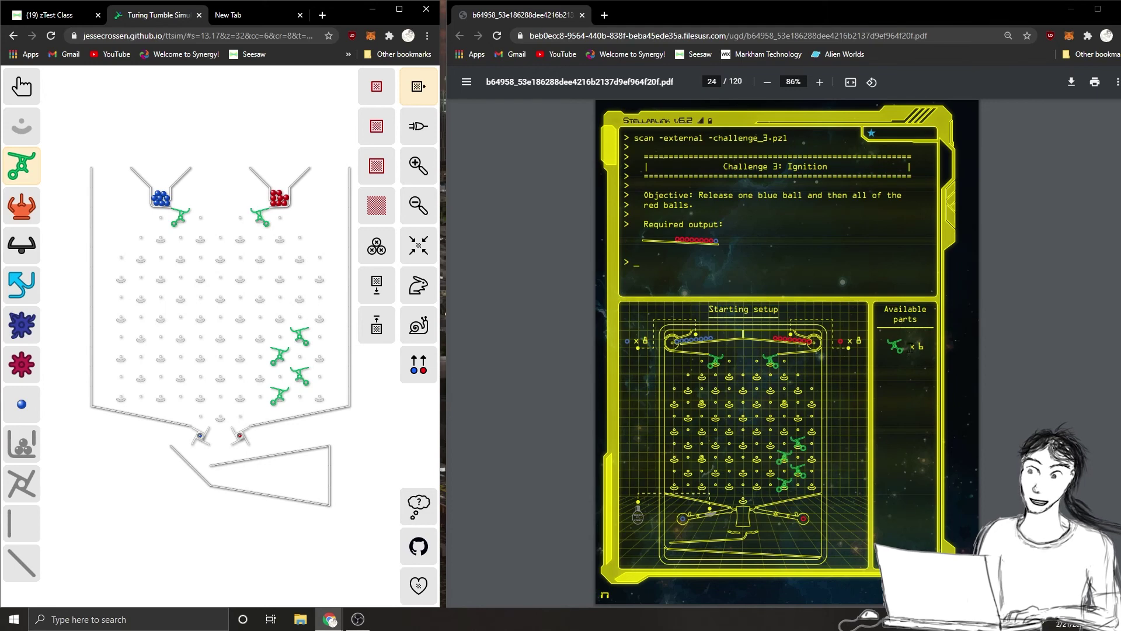
Step: Add a ramp from the red side and a five-ramp diagonal chain from the blue side
left_click(243, 239)
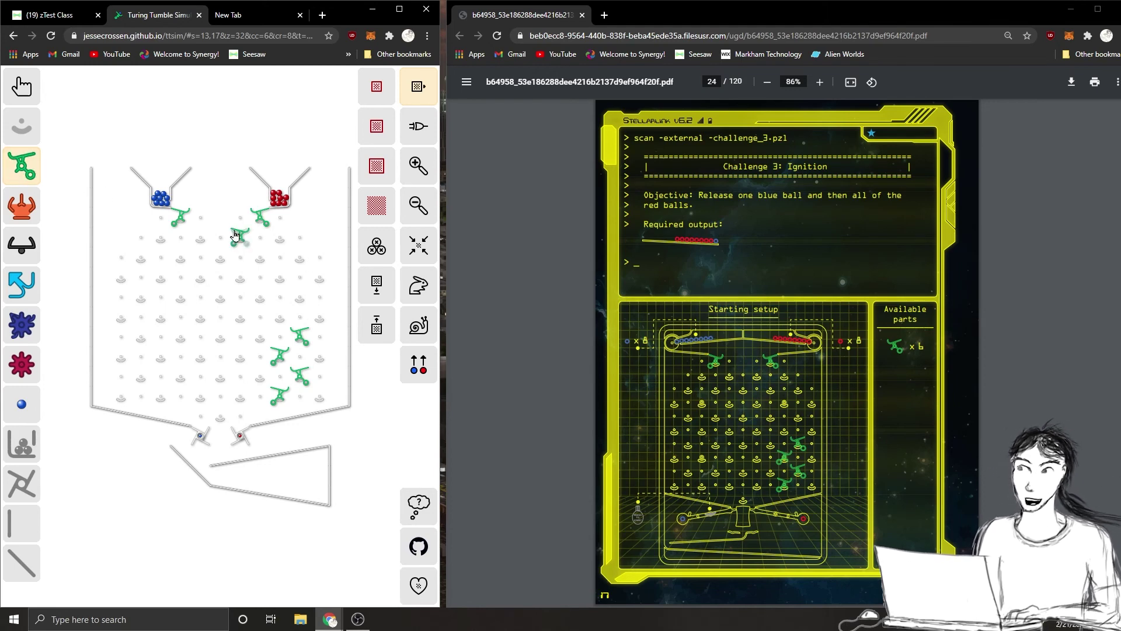
left_click(202, 244)
left_click(220, 261)
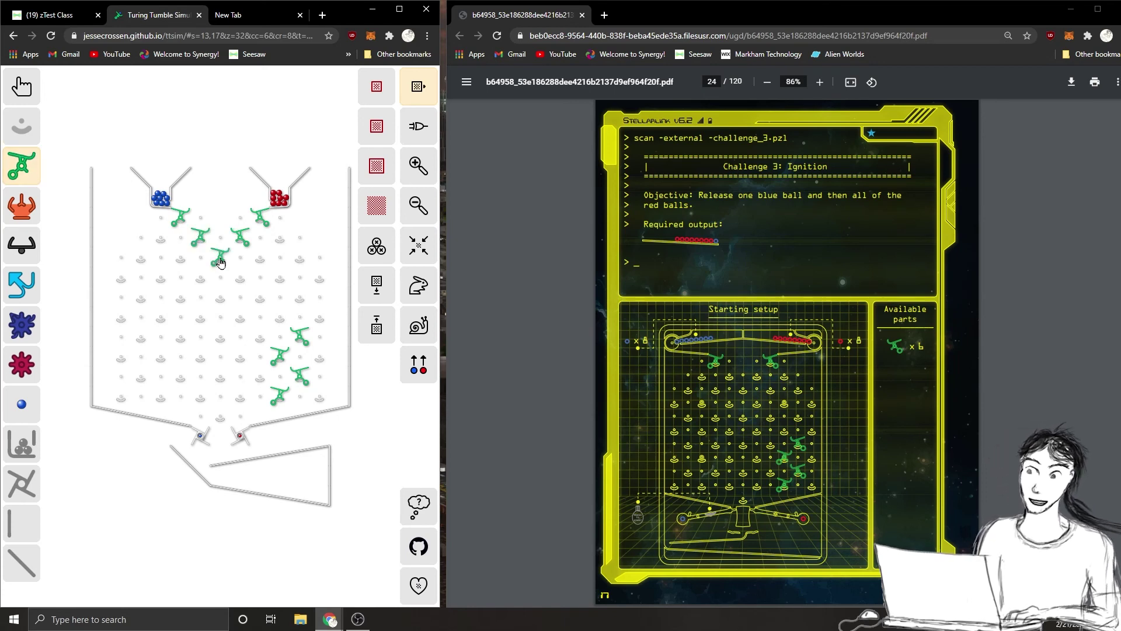
left_click(240, 281)
left_click(259, 302)
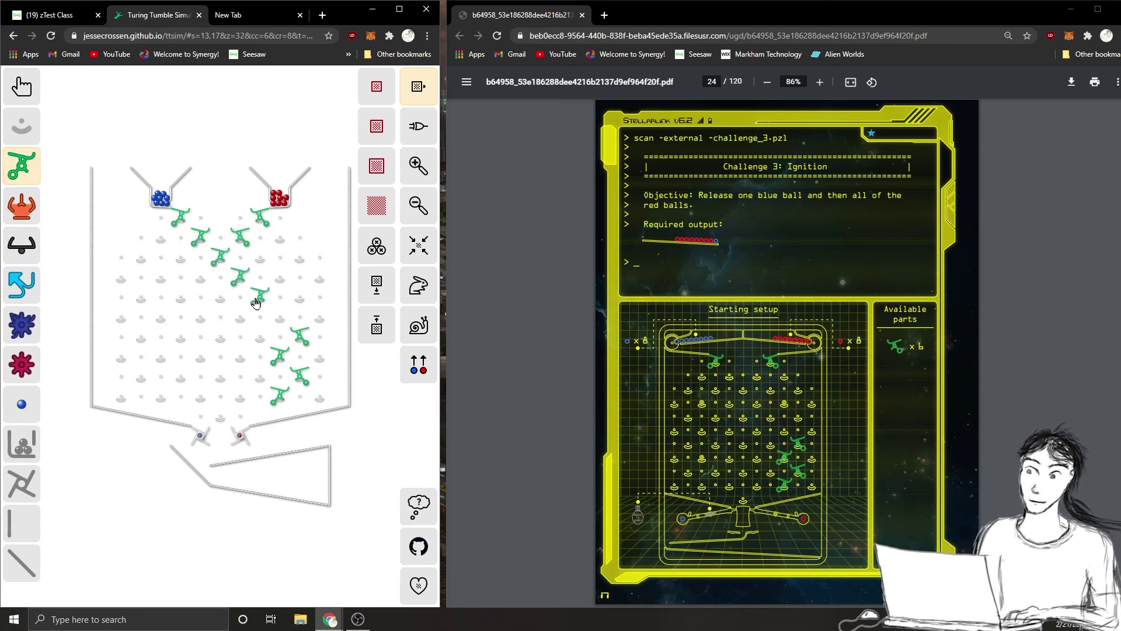
left_click(276, 322)
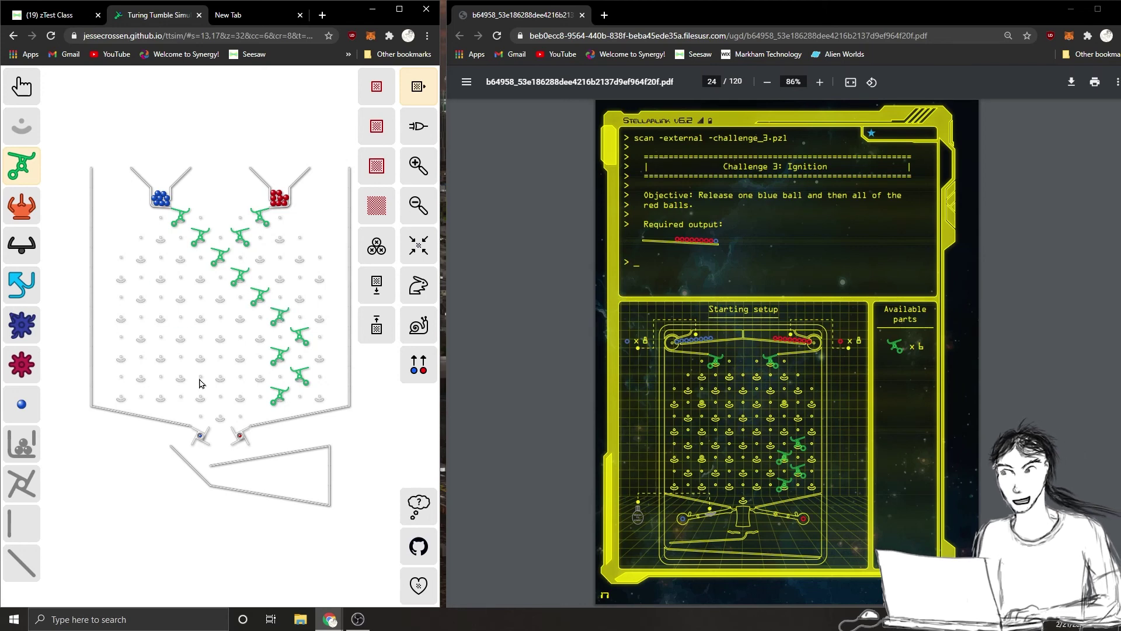
Step: Release a blue ball from its hopper and let the run empty the red hopper into the tray
left_click(21, 87)
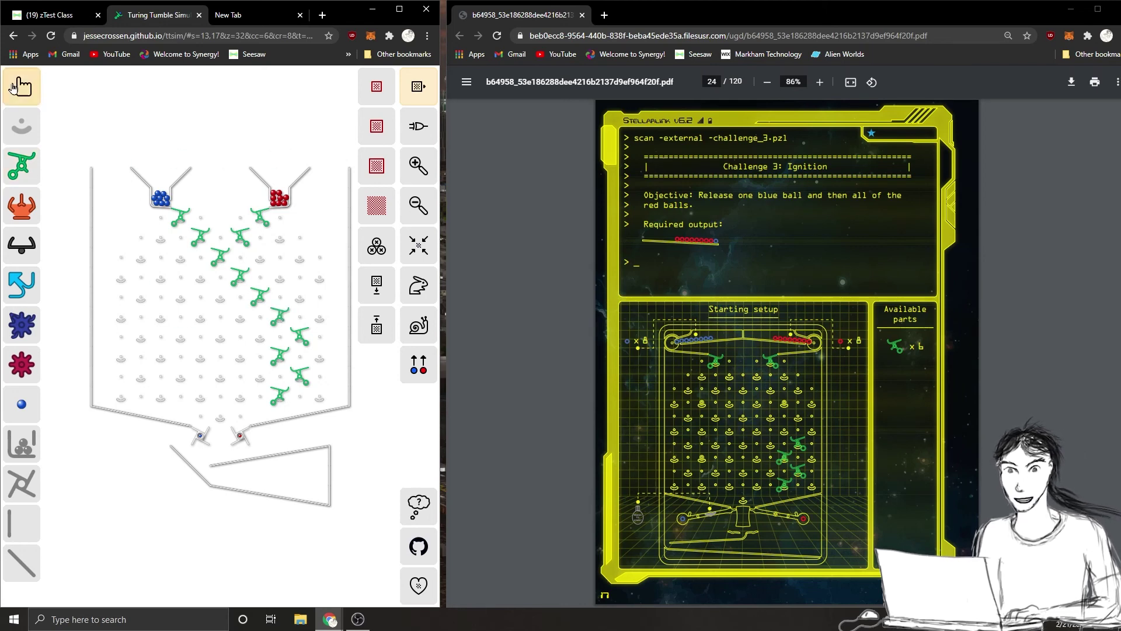
left_click(159, 199)
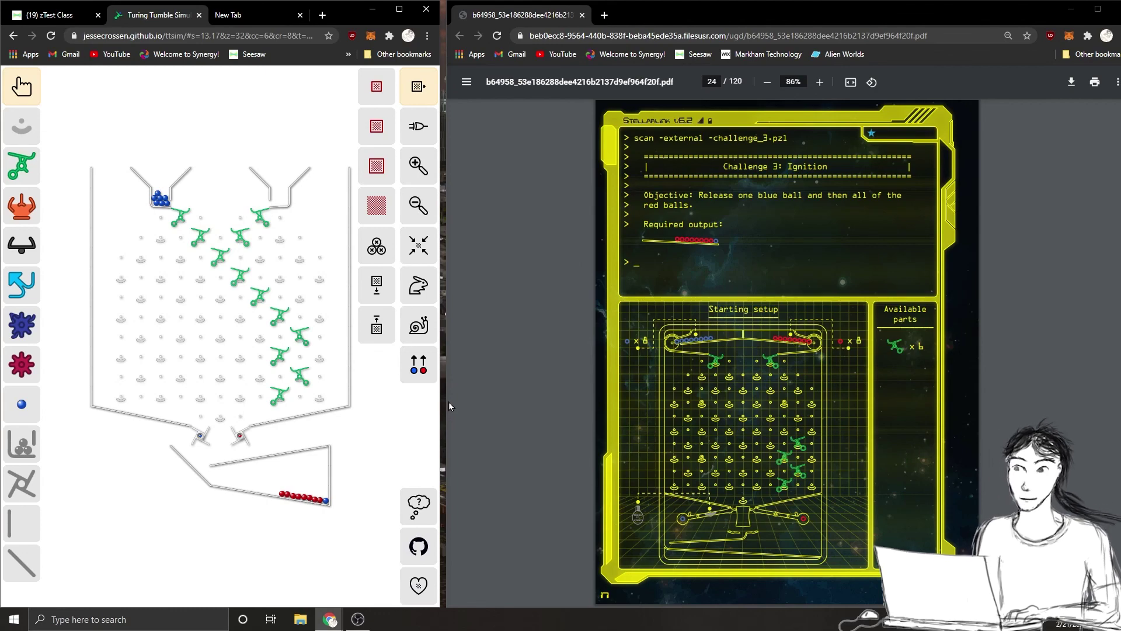
Step: Snip a screenshot of the finished Challenge 3 board, then make the simulator window slightly wider
key("super+shift+s")
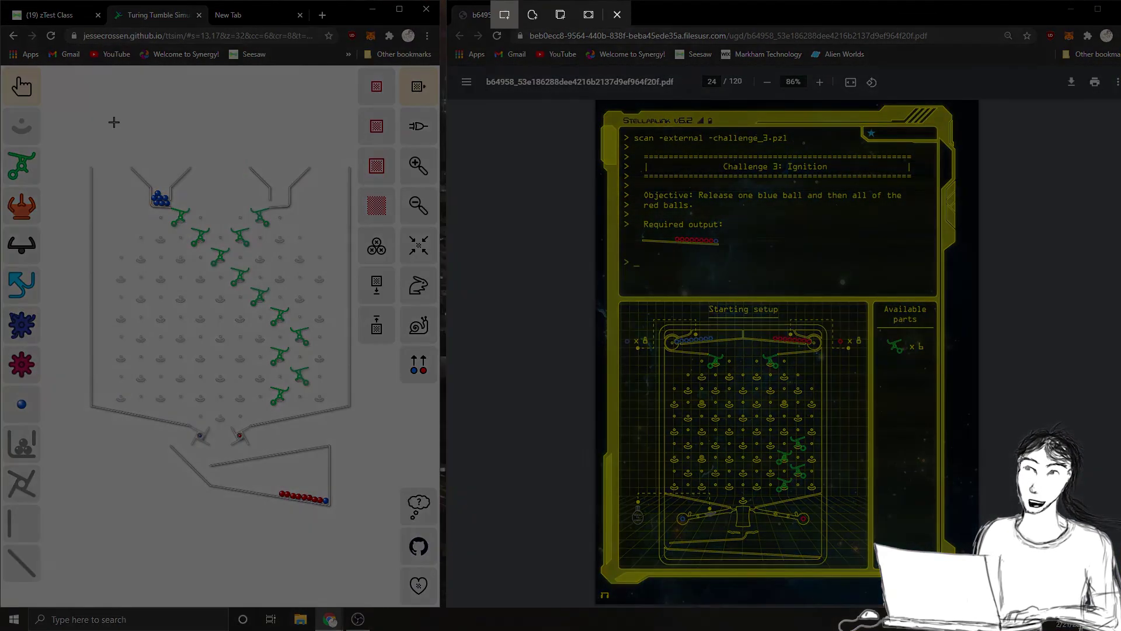
left_click_drag(72, 87, 975, 587)
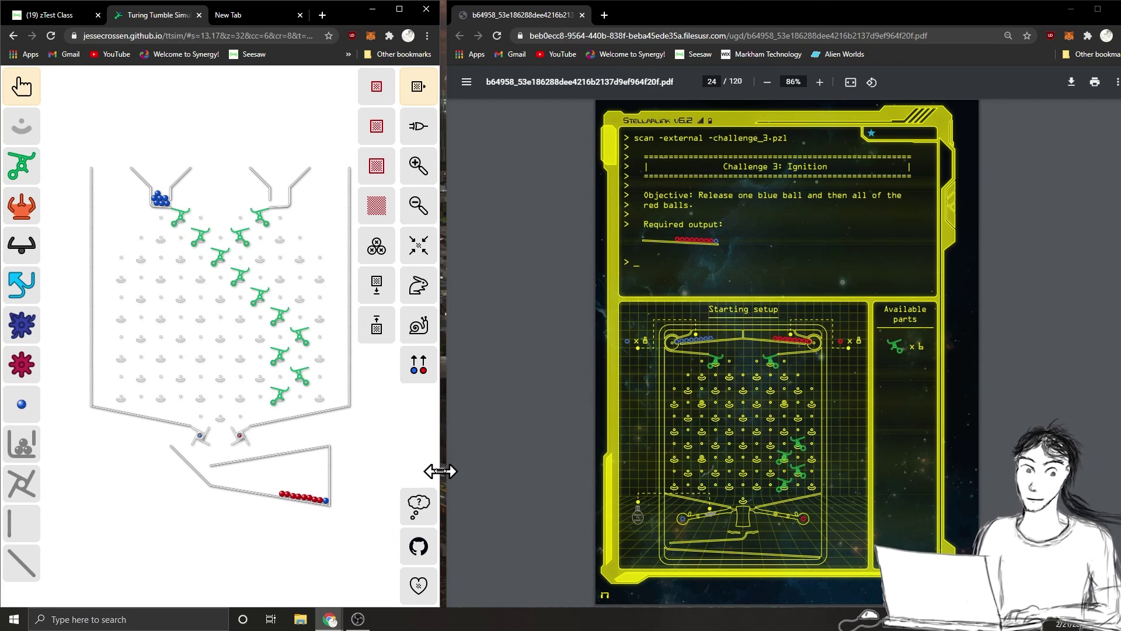
left_click_drag(440, 471, 446, 471)
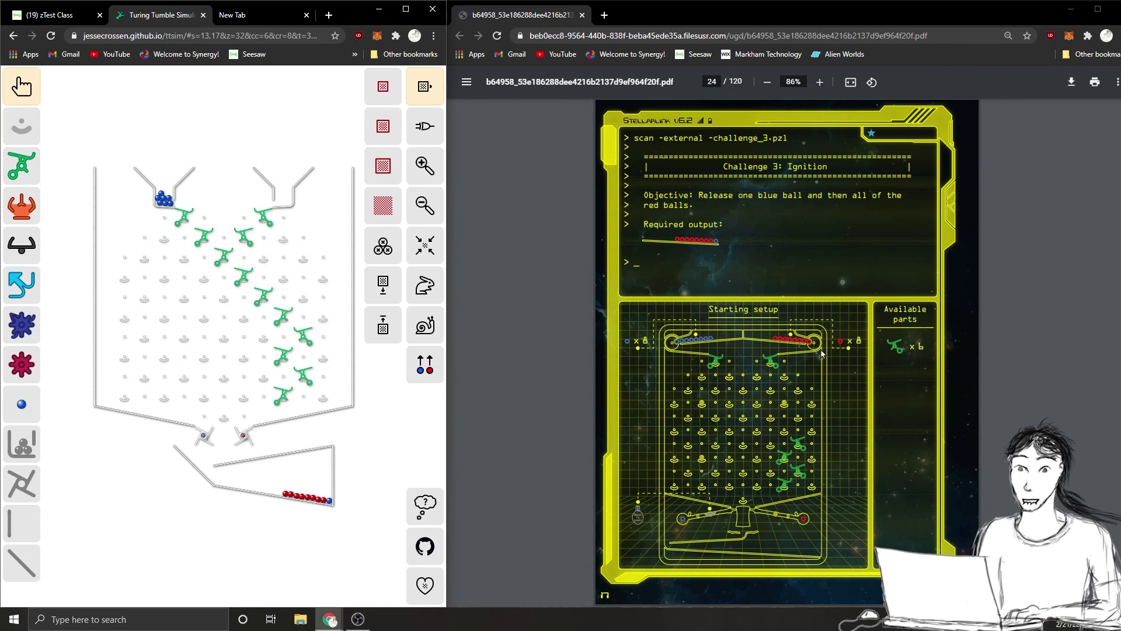